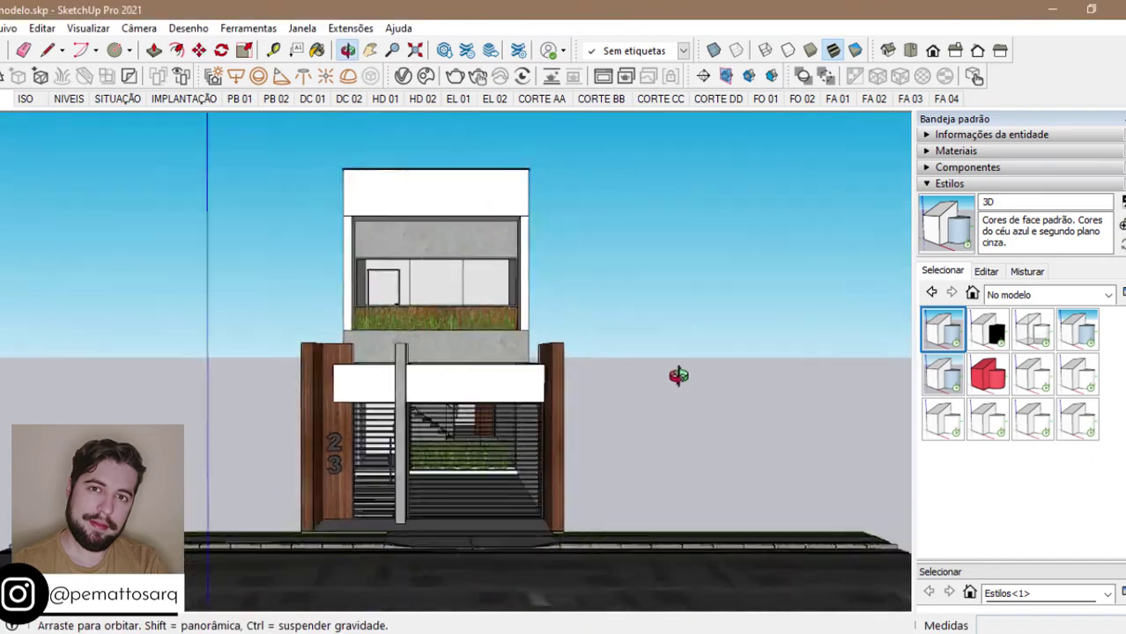
On the PB 01 plan scene, preview the grey and black technical styles, then return to white.
left_click(238, 100)
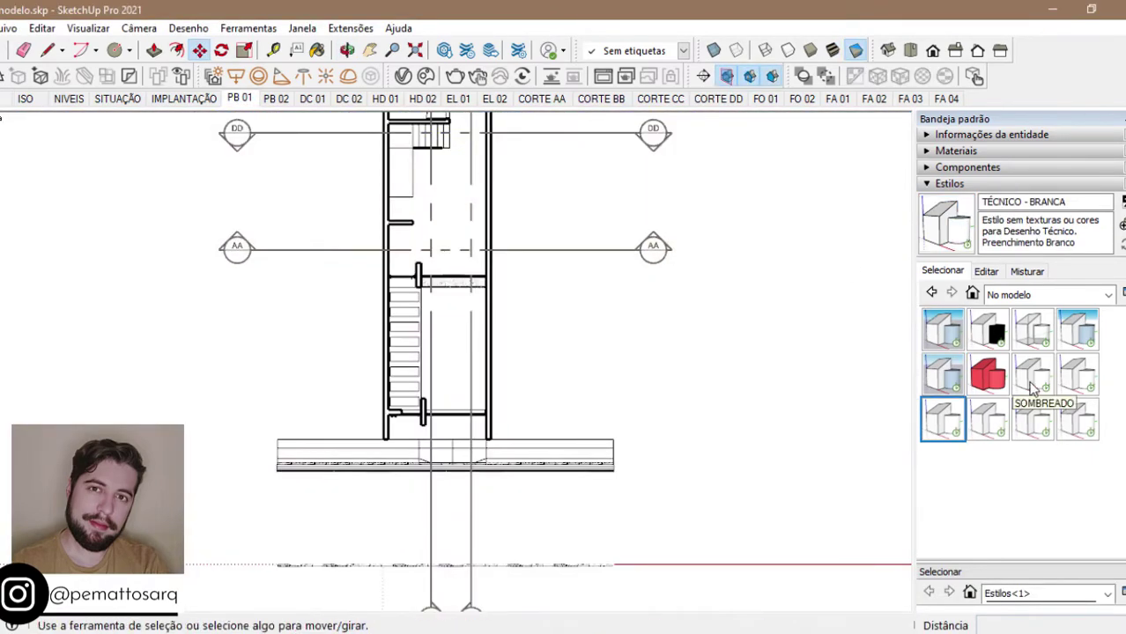
left_click(1039, 374)
left_click(1032, 419)
left_click(1068, 422)
left_click(943, 419)
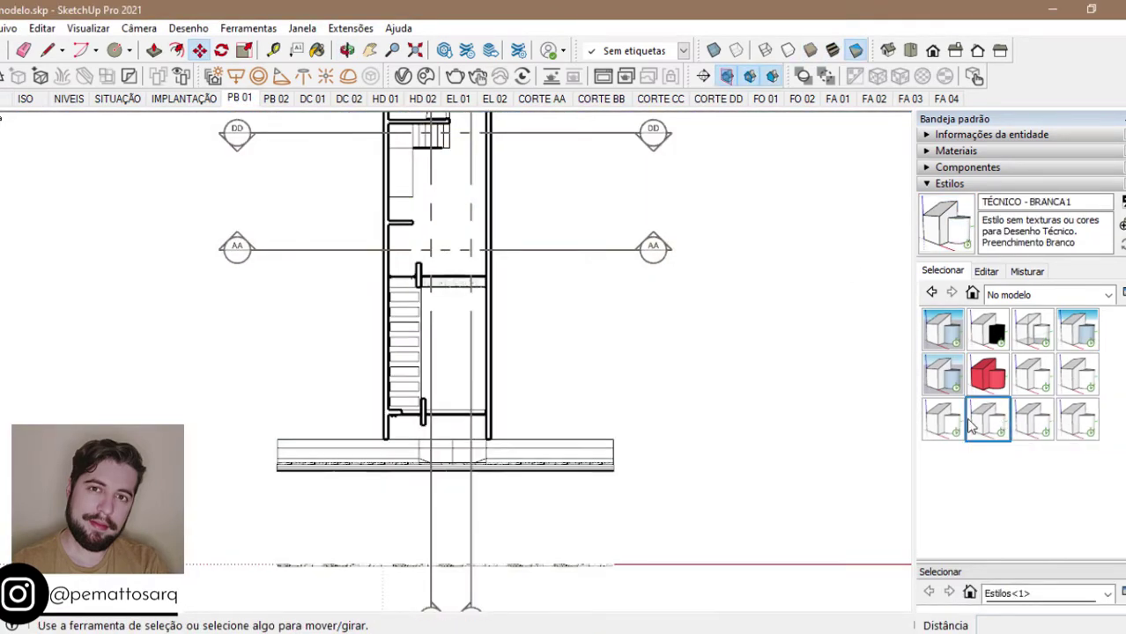
Cycle through the CORTE AA, CORTE BB and FA 01–FA 03 scenes, returning to PB 01.
left_click(539, 99)
left_click(600, 99)
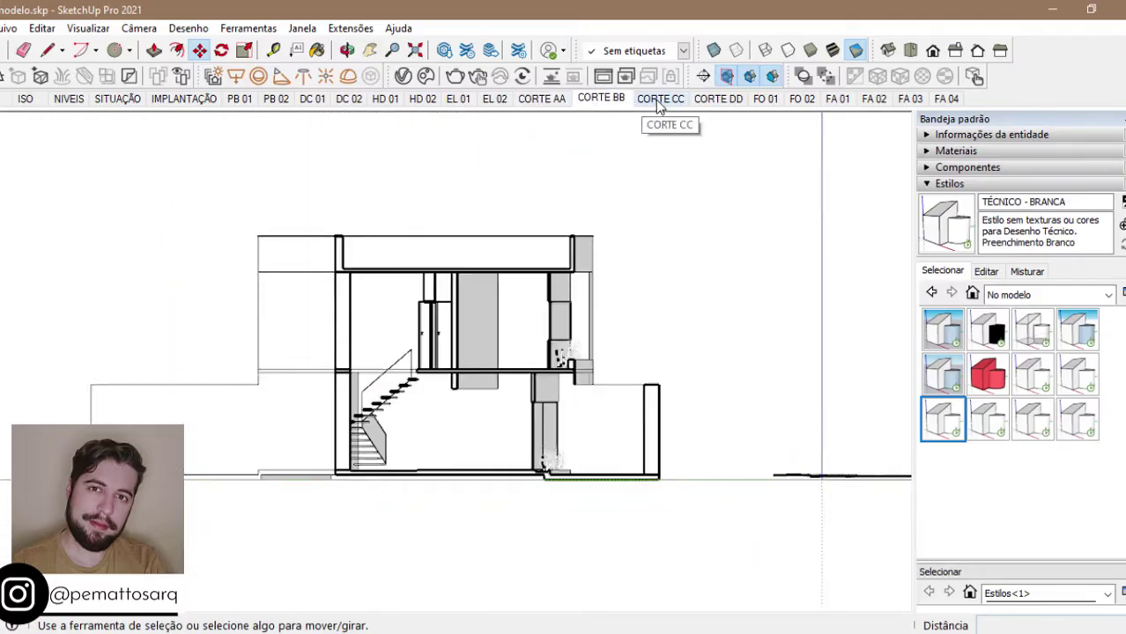
left_click(837, 99)
left_click(875, 100)
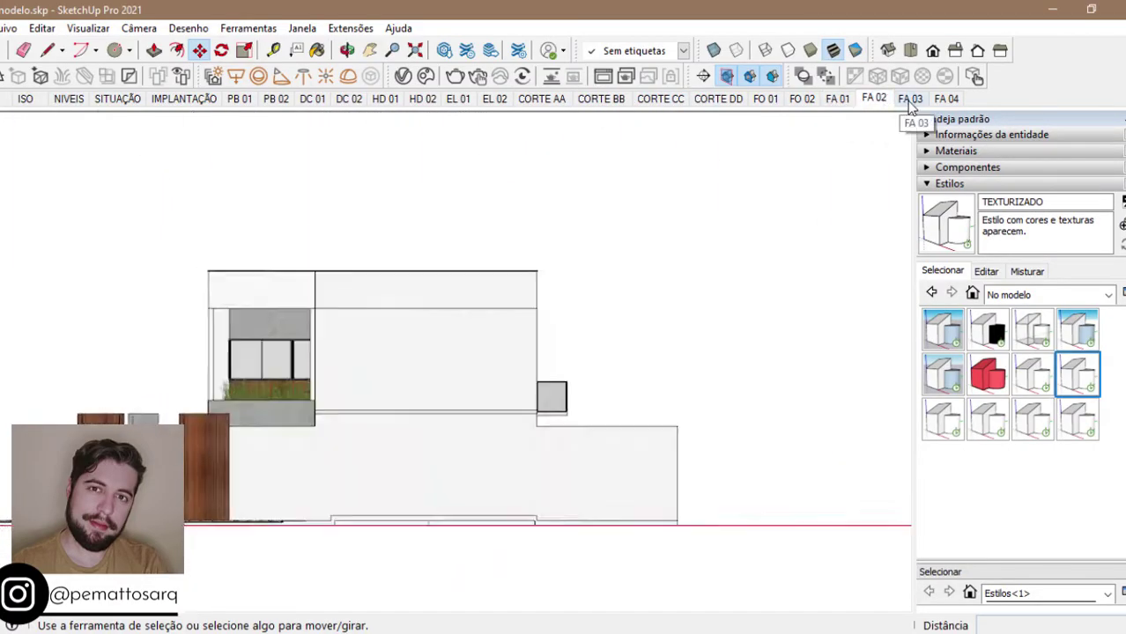
left_click(909, 100)
left_click(240, 99)
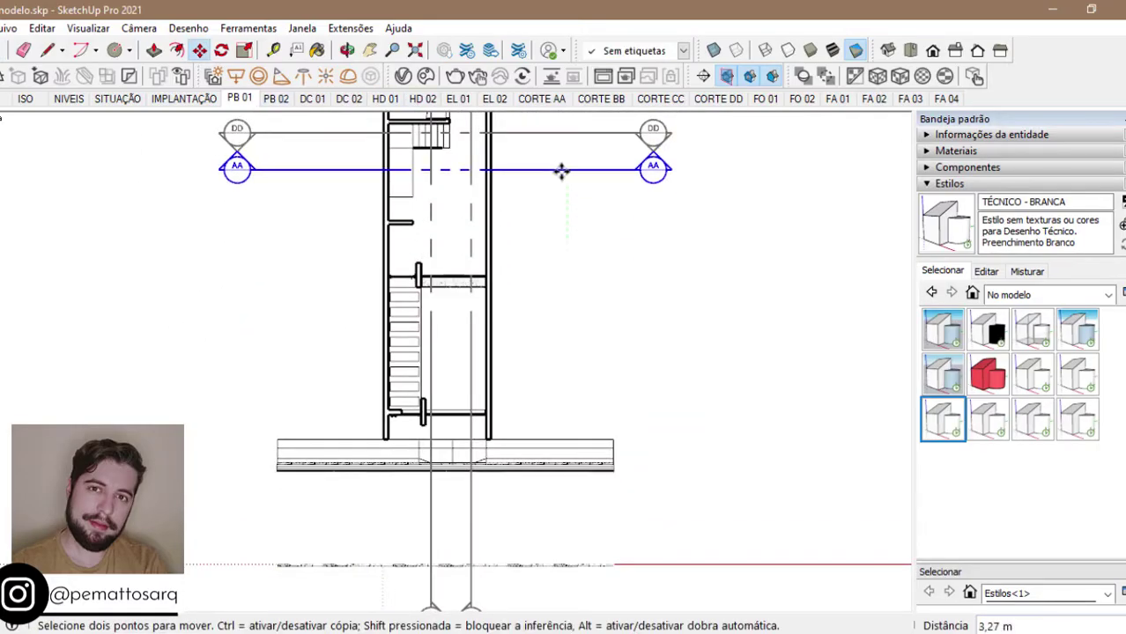
Compare PB 01 with the CORTE AA section, then show LayOut Página 5's section drawing.
left_click(541, 98)
left_click(240, 99)
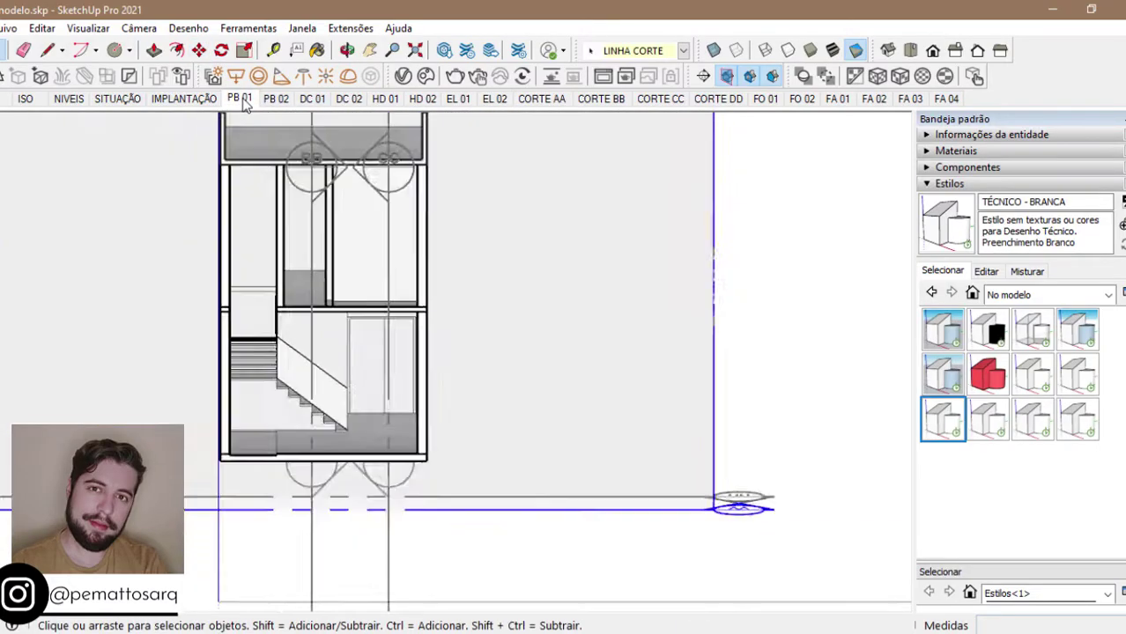
key("m")
left_click(541, 98)
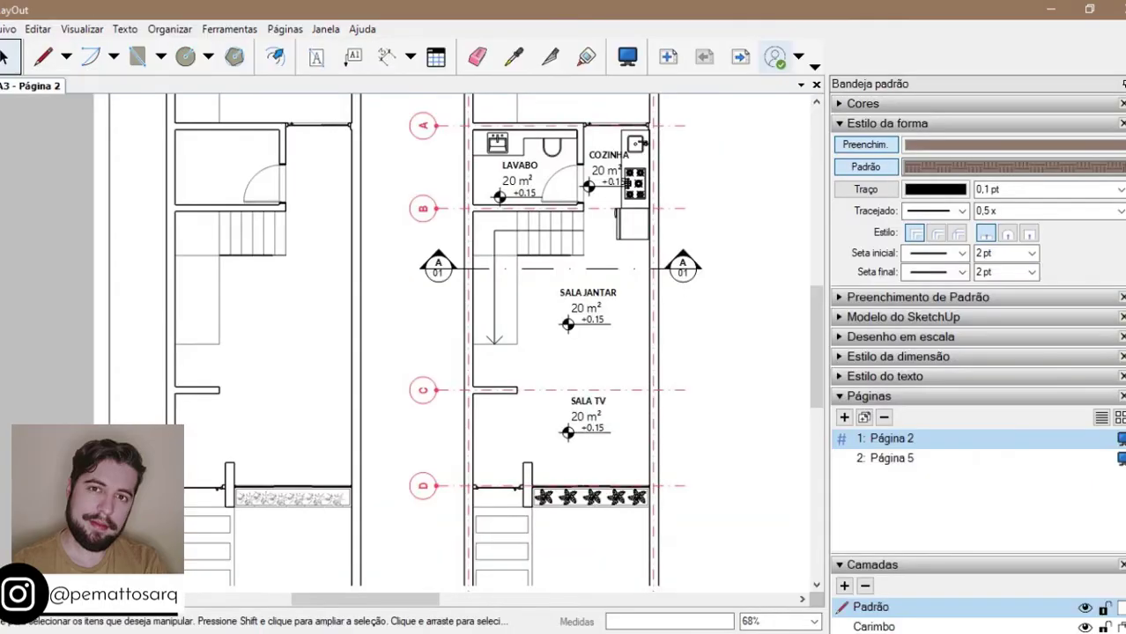
left_click(892, 457)
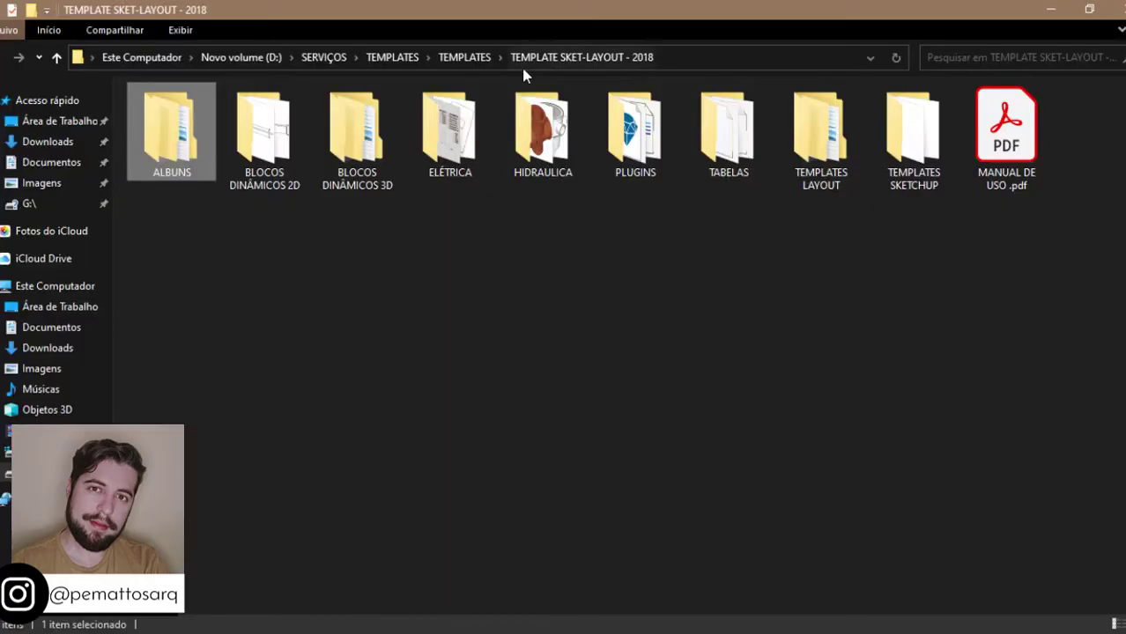
Browse ALBUNS > DETALHAMENTOS and view the PORTAS COLORIDO, BANHEIRO, DETALHES ESCADA and VET - Vegetação documents.
double_click(179, 130)
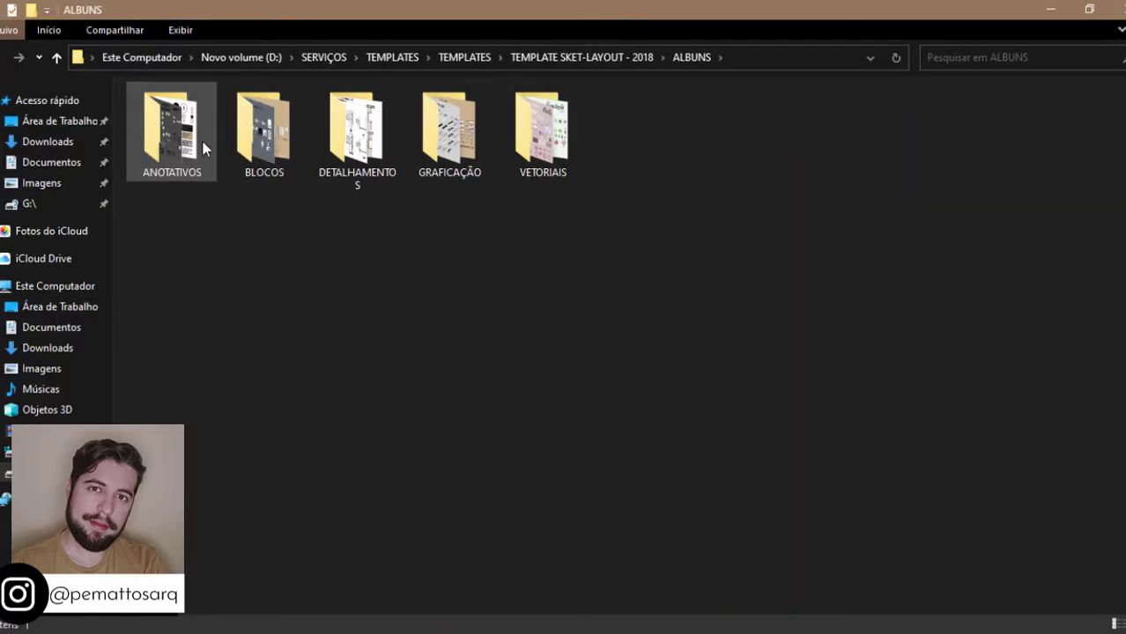
double_click(344, 129)
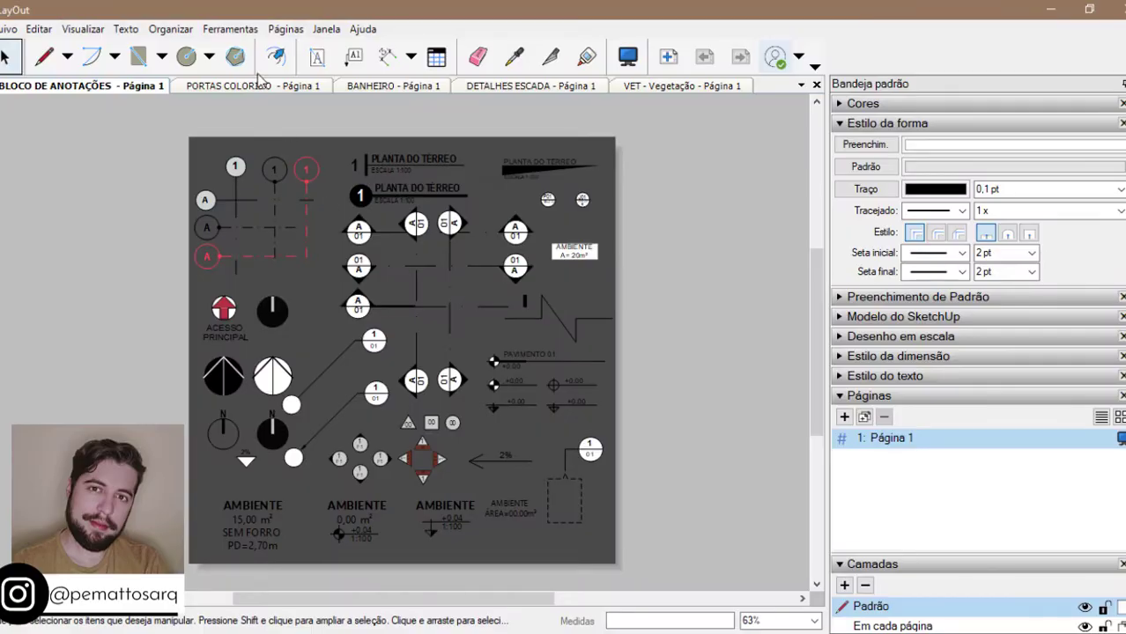
left_click(259, 85)
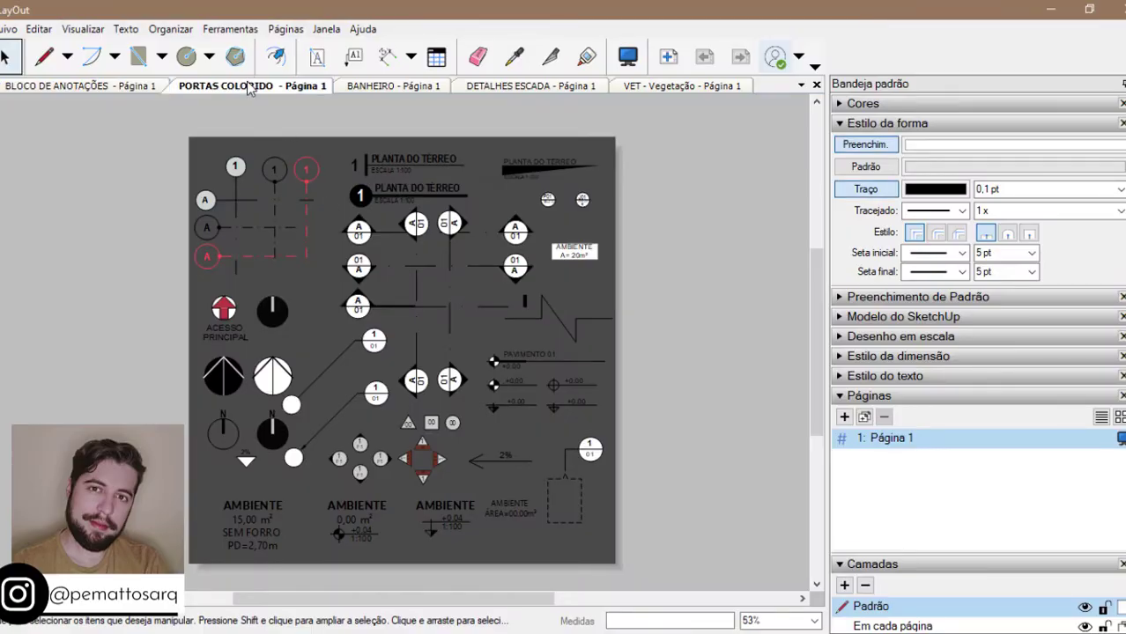
left_click(358, 85)
left_click(494, 91)
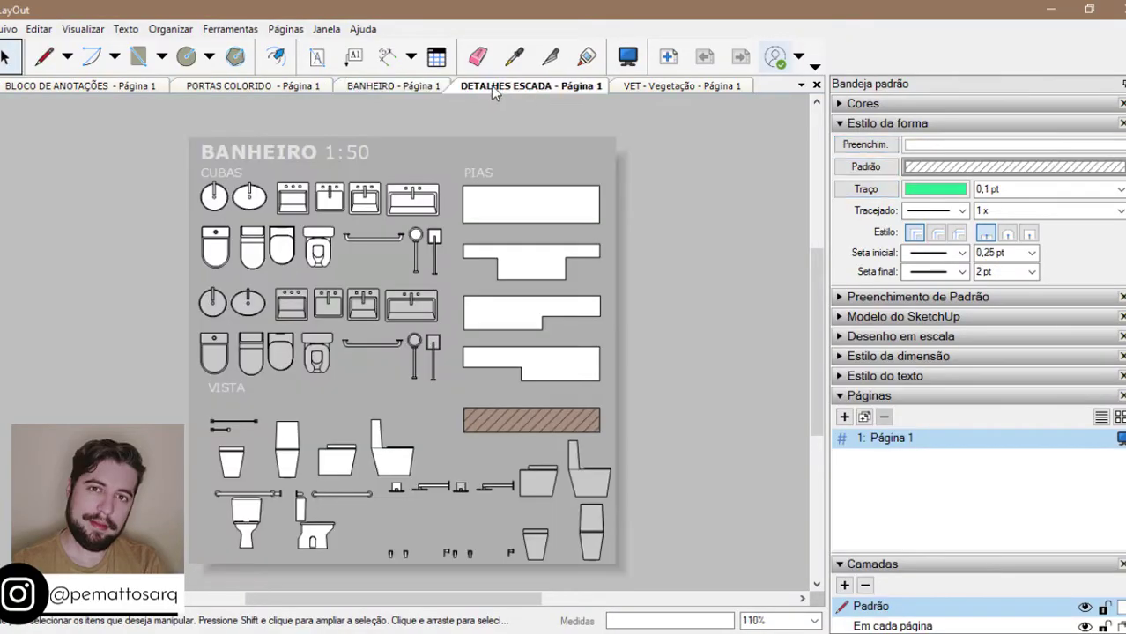
left_click(656, 89)
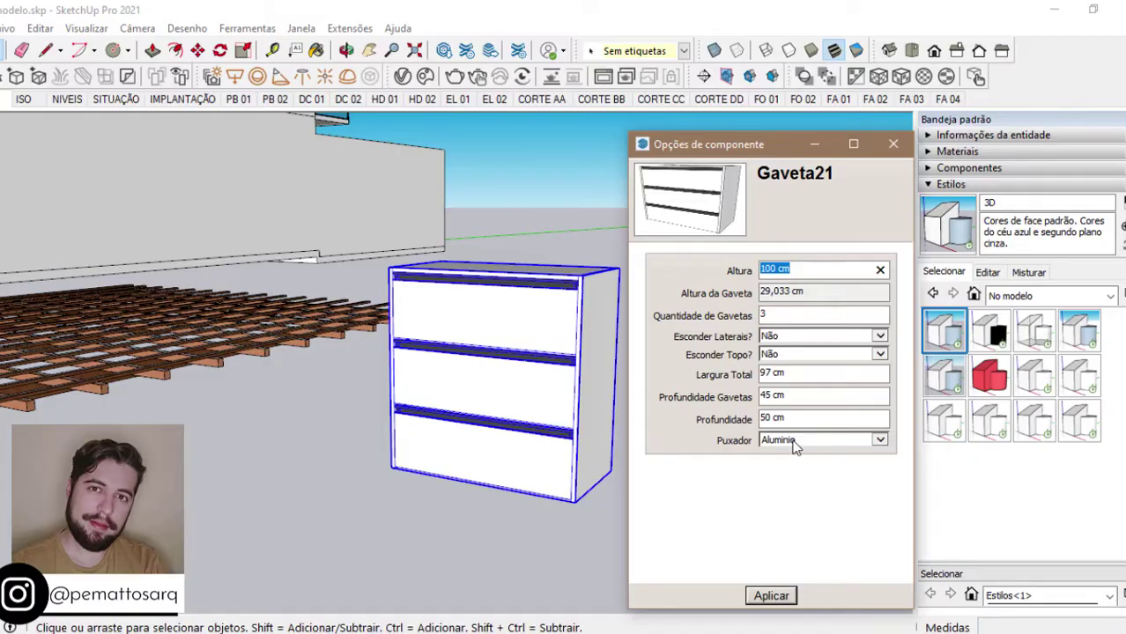
Set the drawer cabinet to 150 cm tall with 5 drawers and Cava 01 handles.
type("150")
key("Return")
double_click(759, 316)
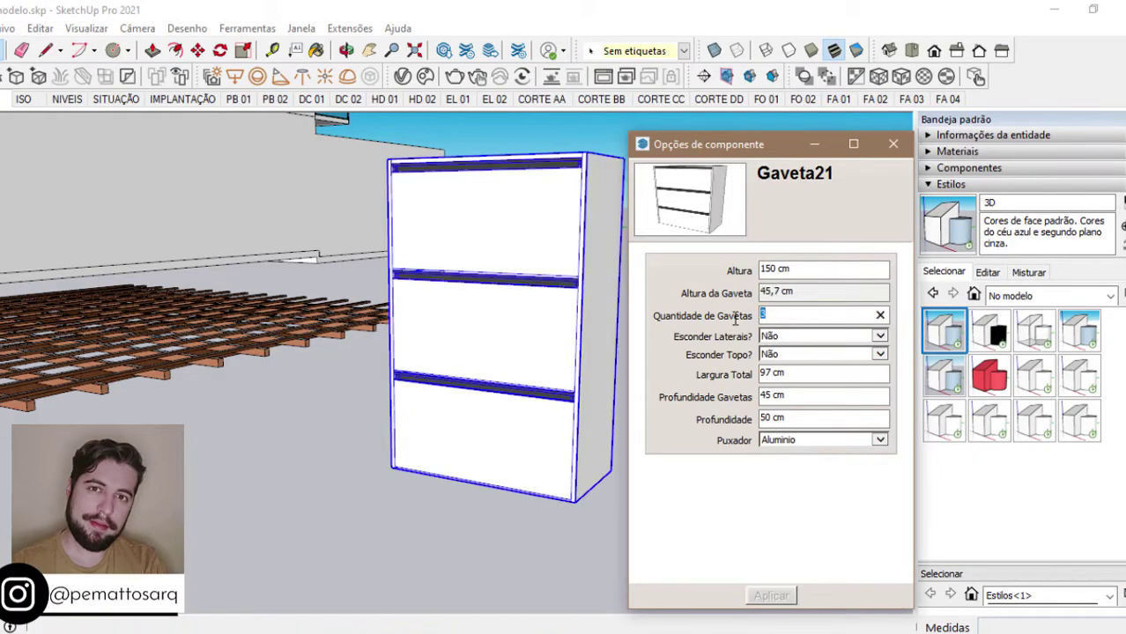
type("4")
left_click(788, 595)
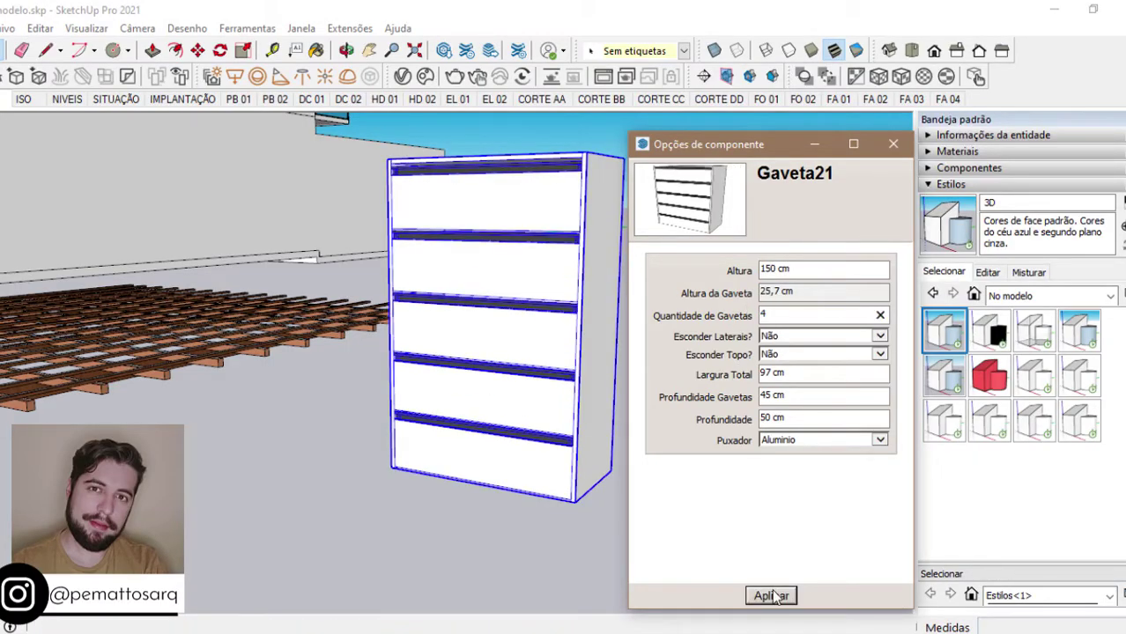
double_click(763, 316)
type("5")
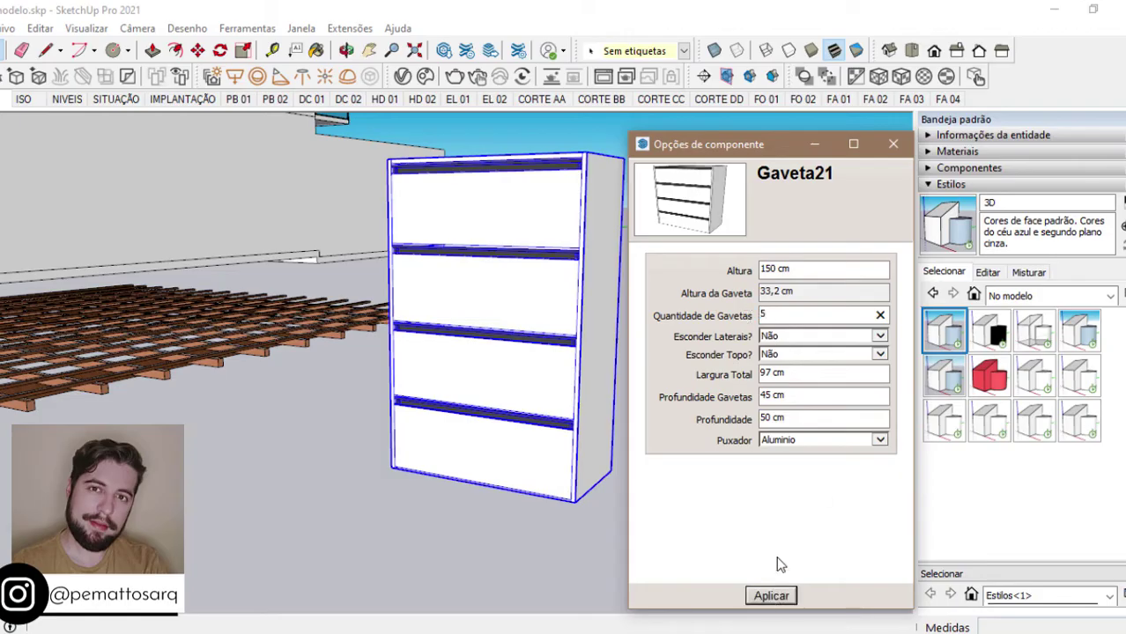
left_click(806, 441)
left_click(793, 409)
left_click(771, 596)
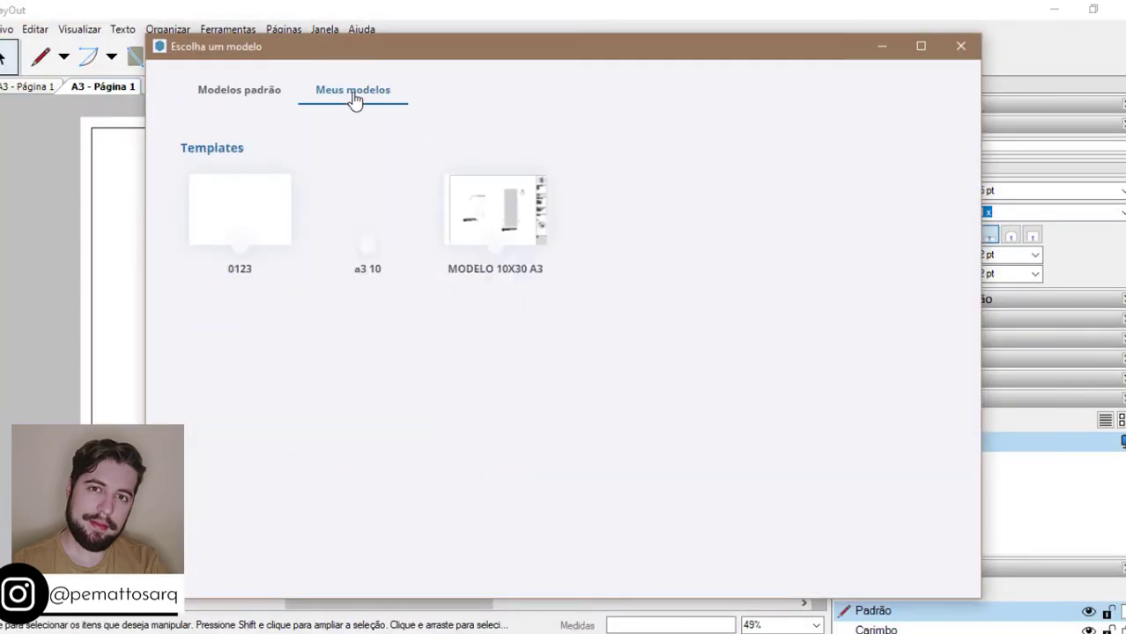
Create a LayOut document from MODELO 10X30 A3 and page to page 4, Cortes e Fachadas Transversais.
double_click(506, 212)
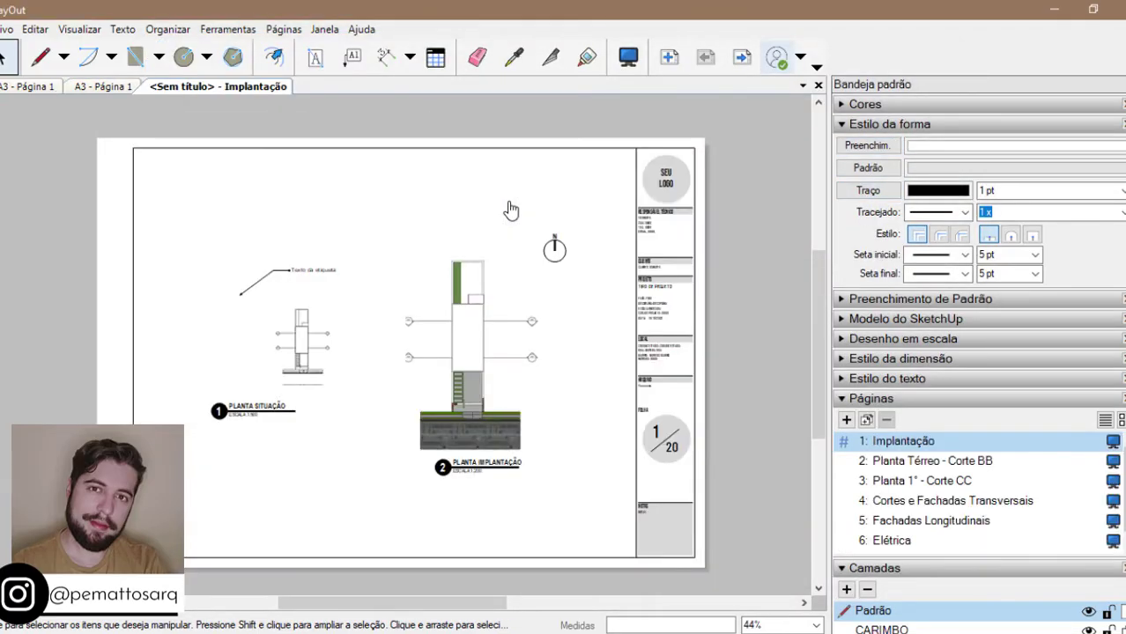
left_click(741, 56)
left_click(742, 57)
left_click(742, 57)
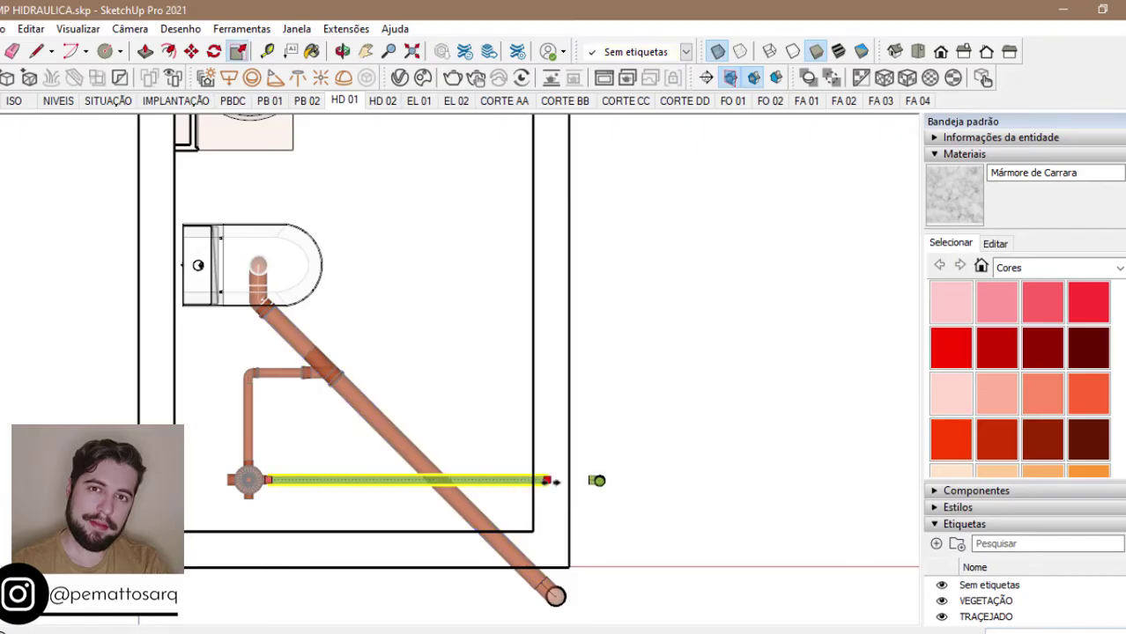
Orbit into 3-D view of the pipes and swap the tee for a Redução 100x75 reducer.
middle_click_drag(533, 407, 741, 460)
scroll(740, 460, "up", 3)
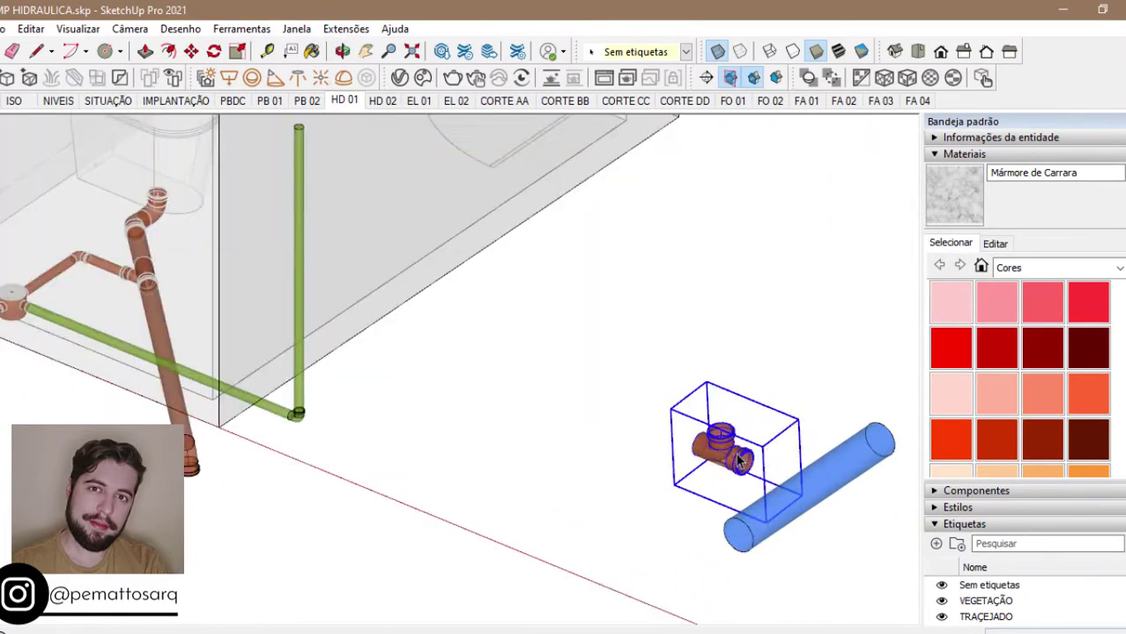
left_click(476, 296)
left_click(439, 611)
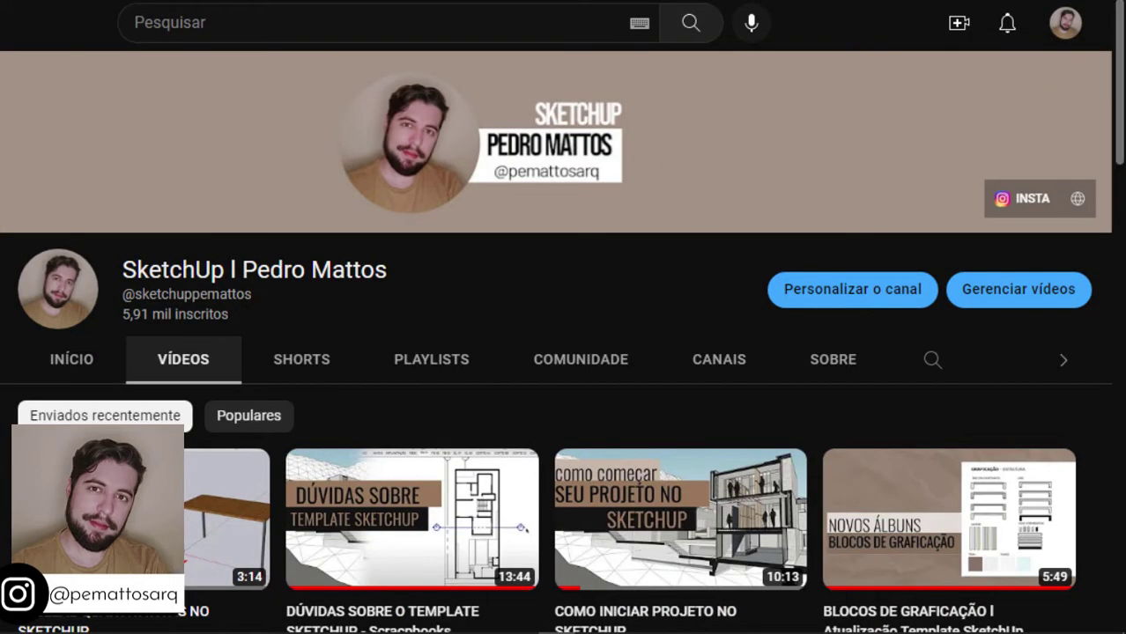
Scroll down the VÍDEOS page to list the channel's uploads with their view counts.
left_click_drag(1120, 96, 1123, 370)
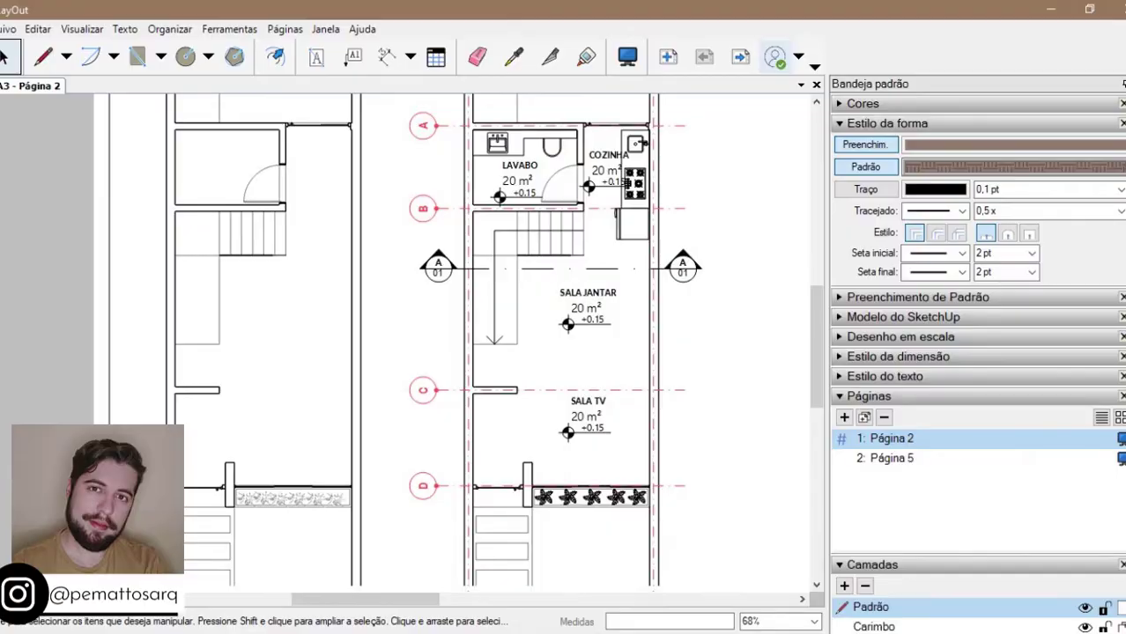
Select Página 5 in the Páginas panel to display the section drawing.
left_click(891, 457)
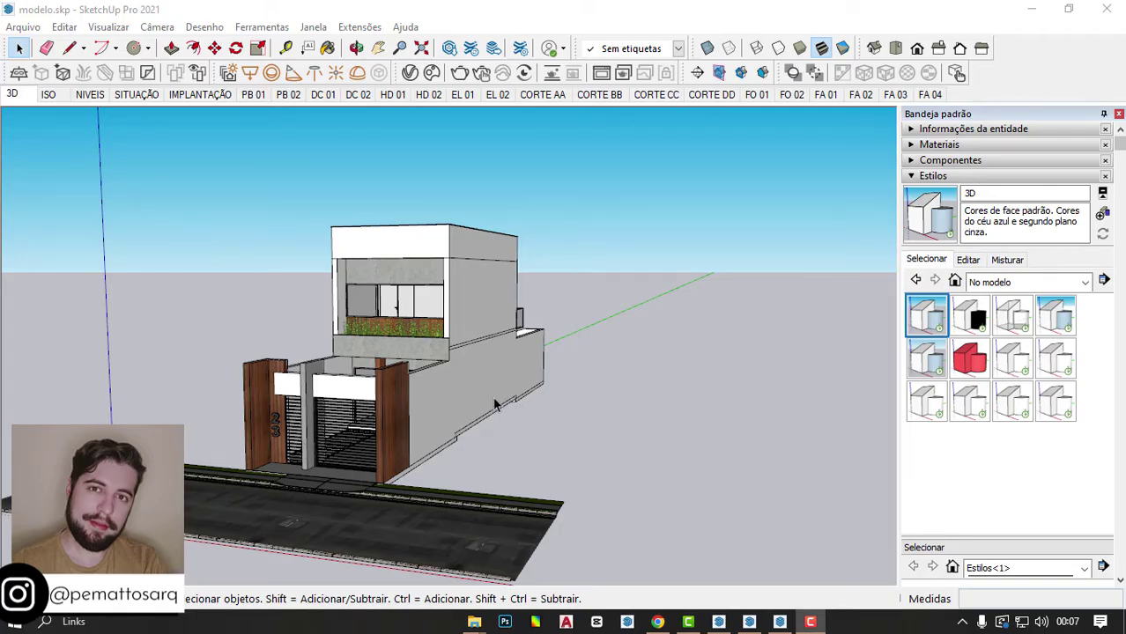
Orbit the house to face frontally, then switch to the PB 01 ground-floor plan scene.
middle_click_drag(495, 404, 552, 388)
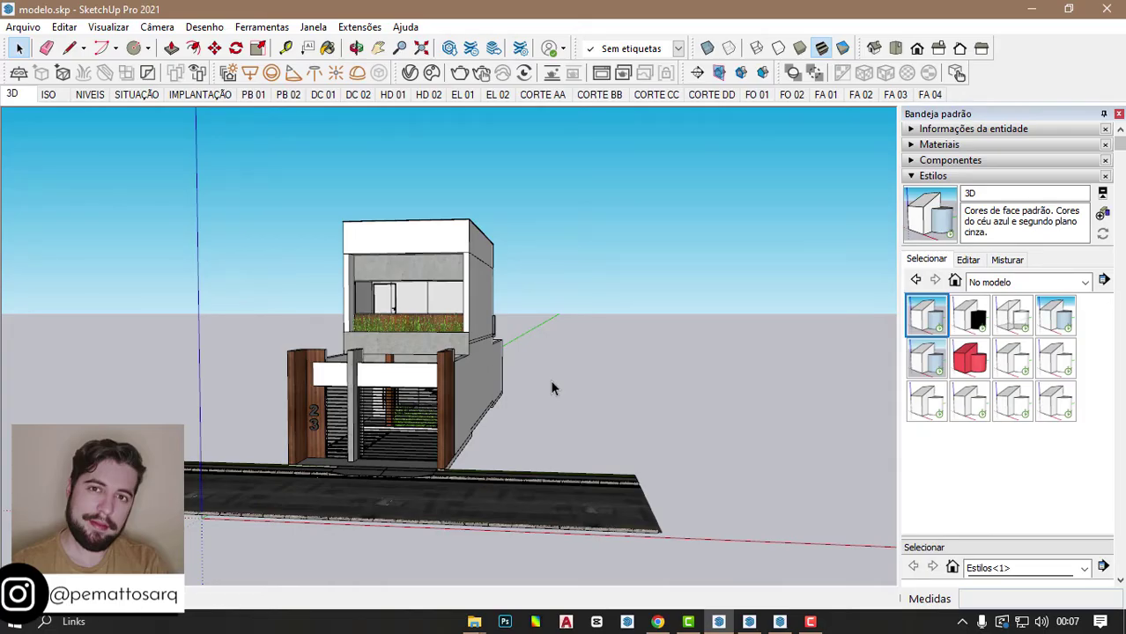
left_click(252, 95)
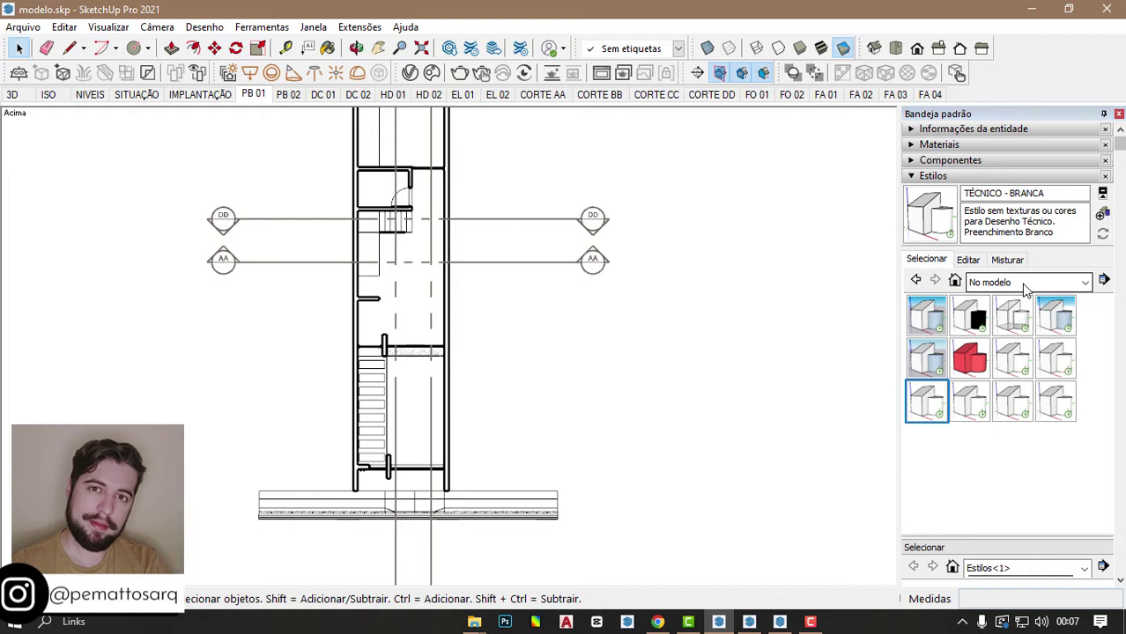
Try grey, black and shaded styles on PB 01, then update the scene with the textured style.
left_click(1014, 406)
left_click(1050, 405)
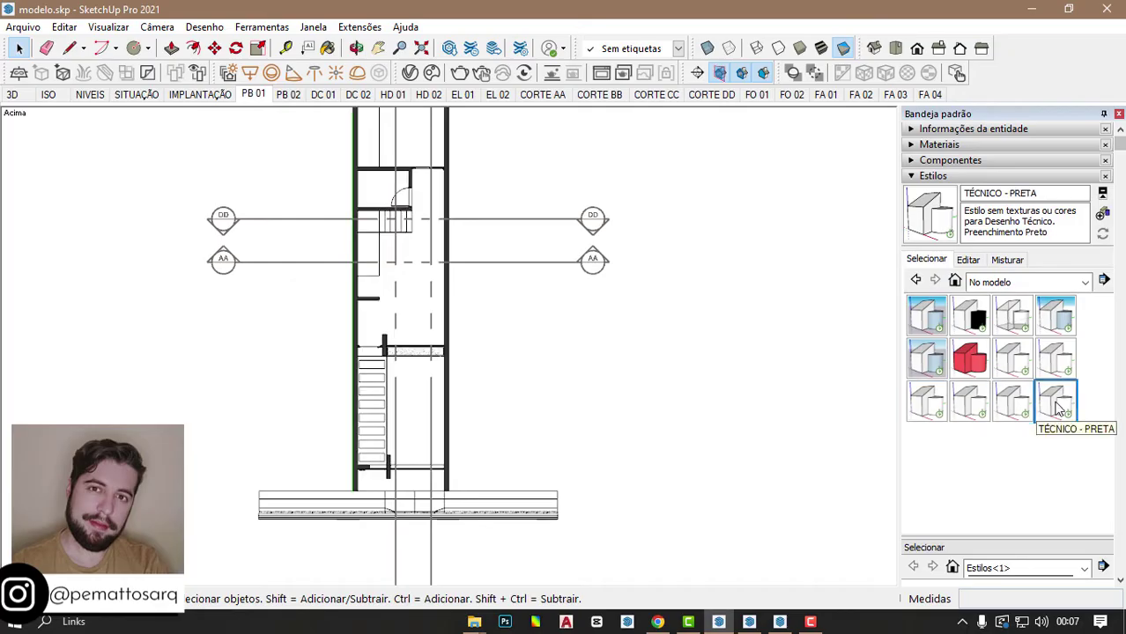
left_click(1015, 366)
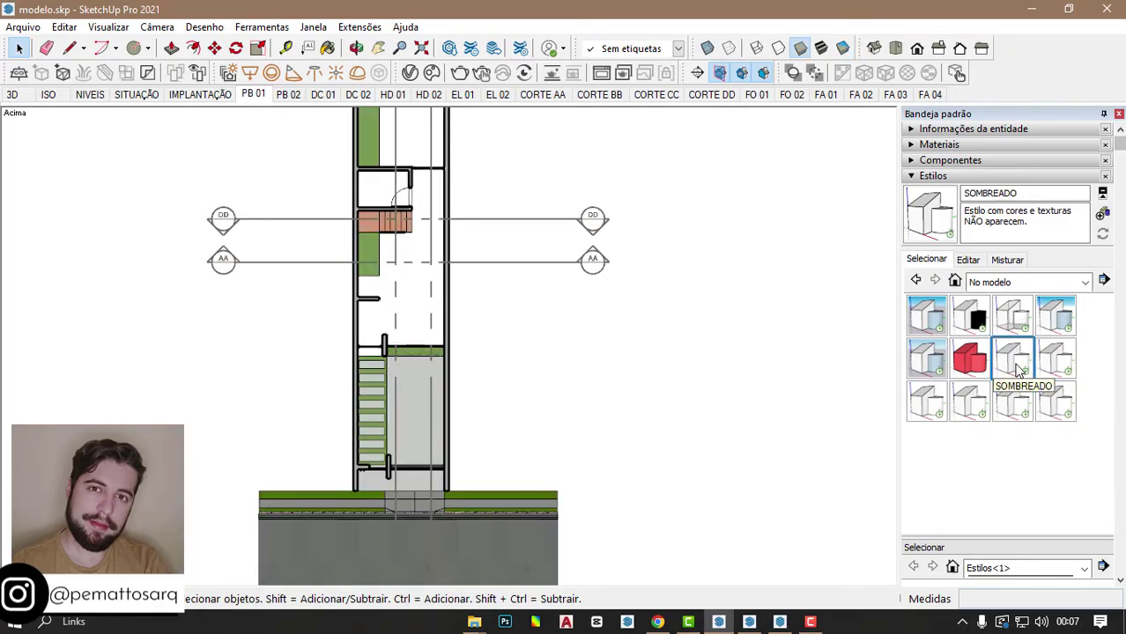
left_click(1055, 366)
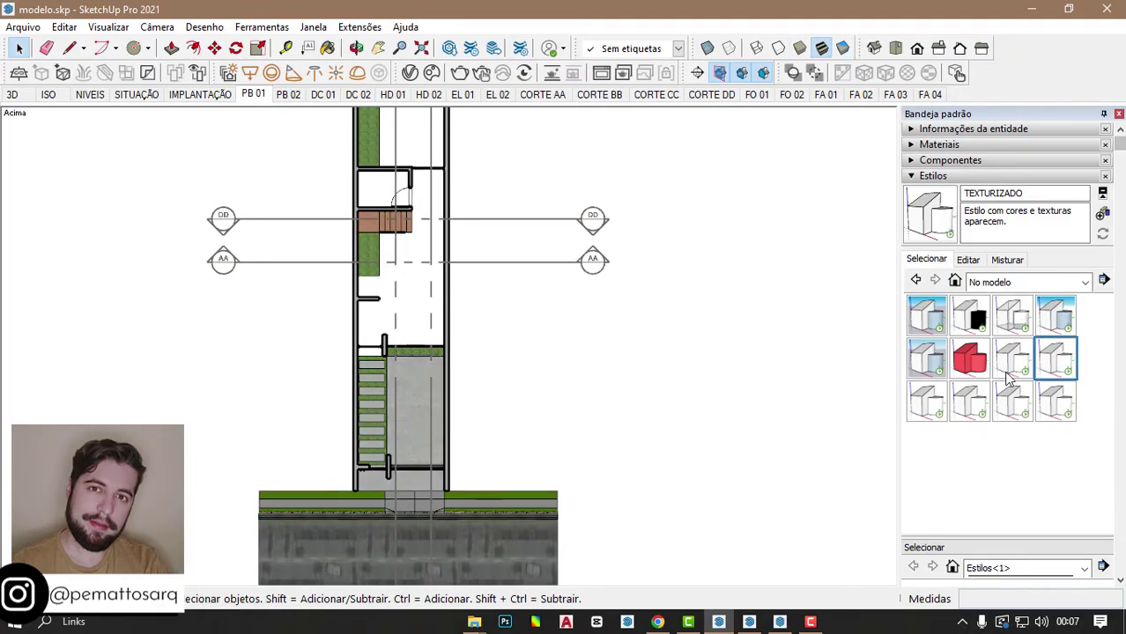
right_click(252, 99)
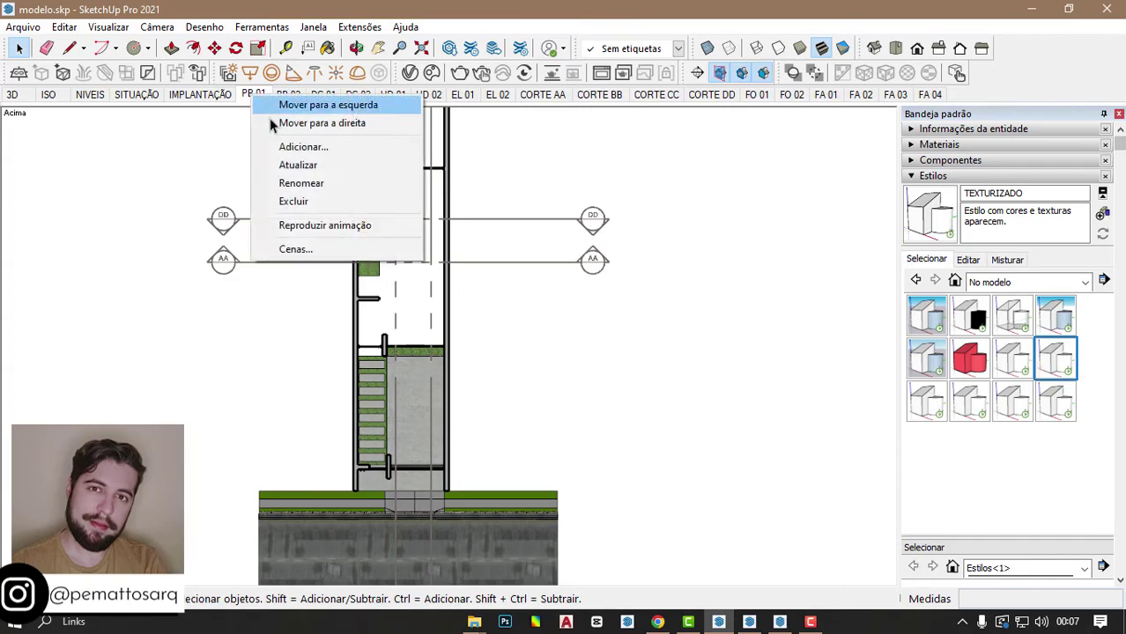
left_click(297, 167)
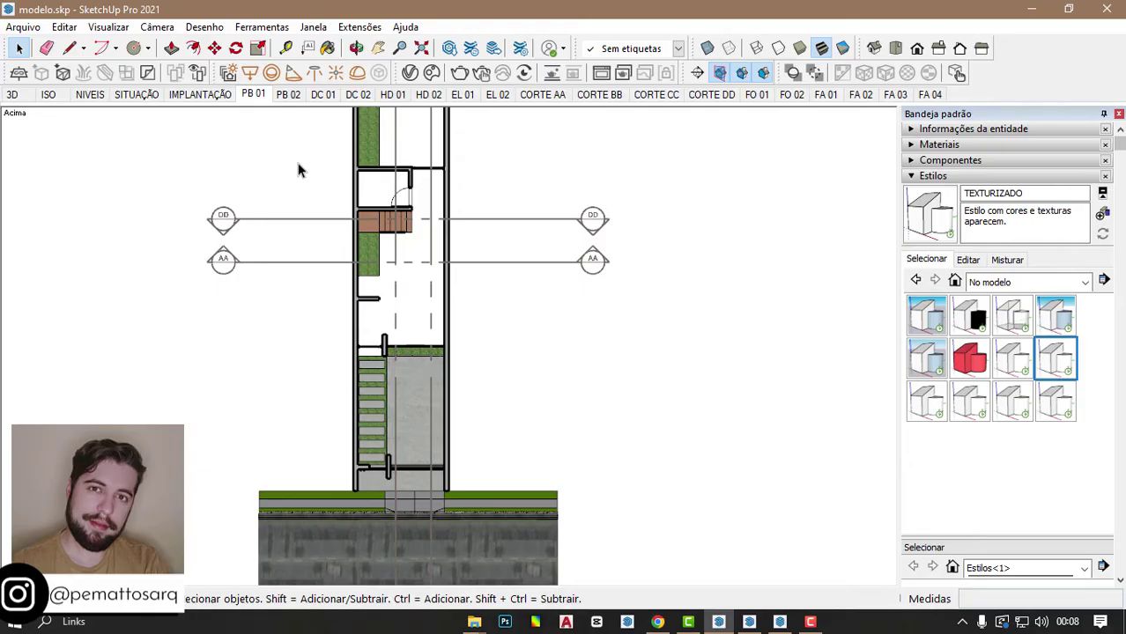
Move the AA section line up near DD and check the CORTE AA result.
left_click(503, 256)
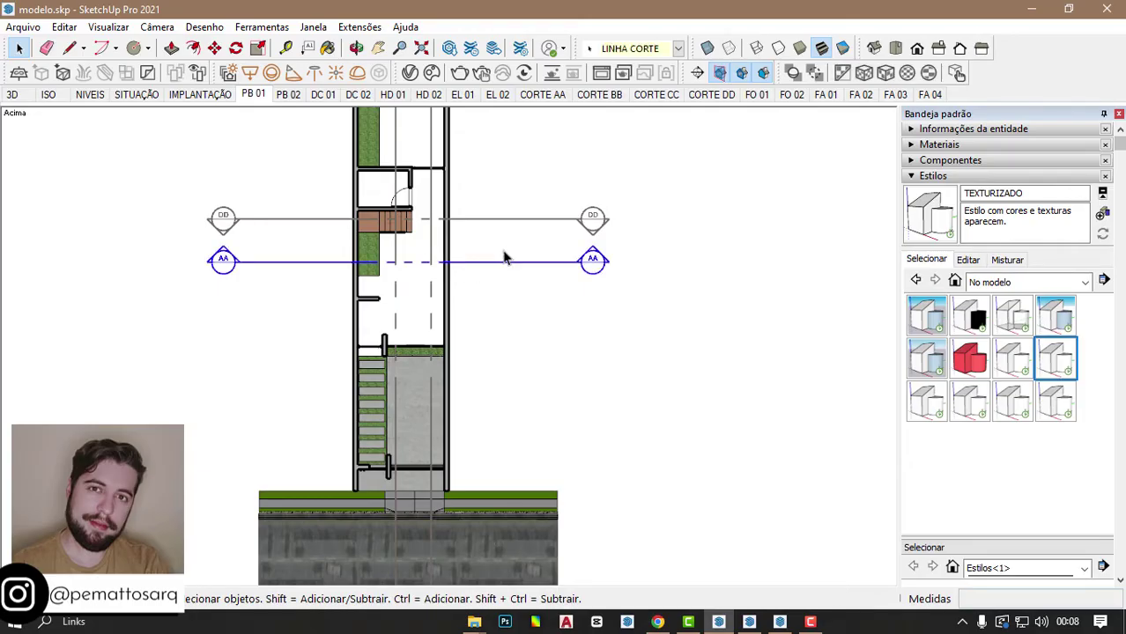
key("m")
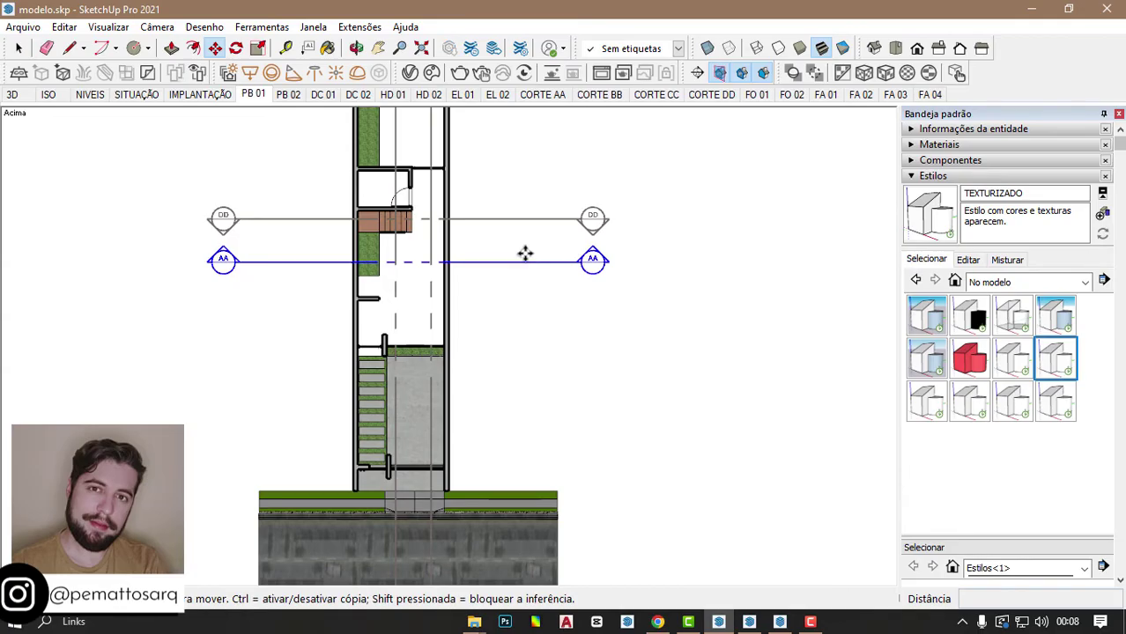
left_click(525, 256)
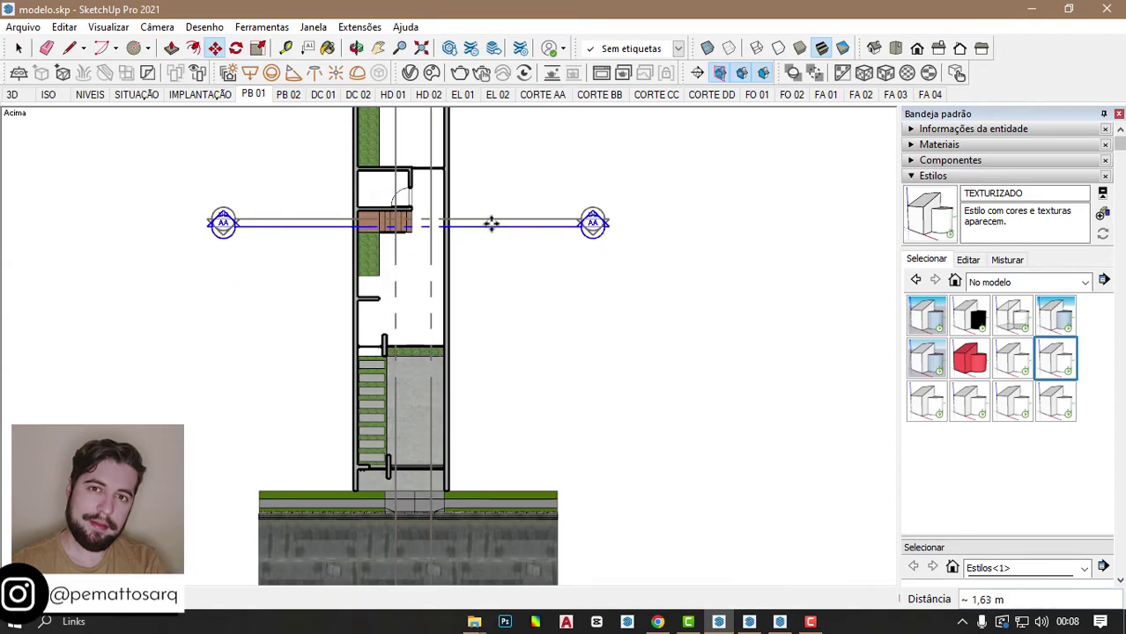
left_click(556, 95)
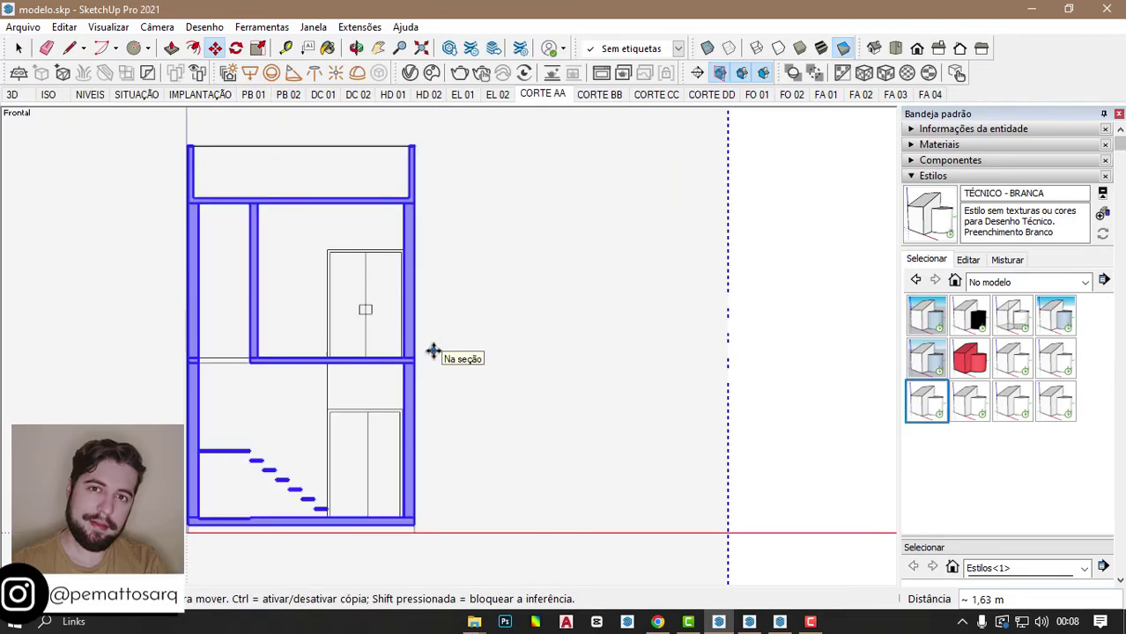
key("Escape")
left_click(255, 97)
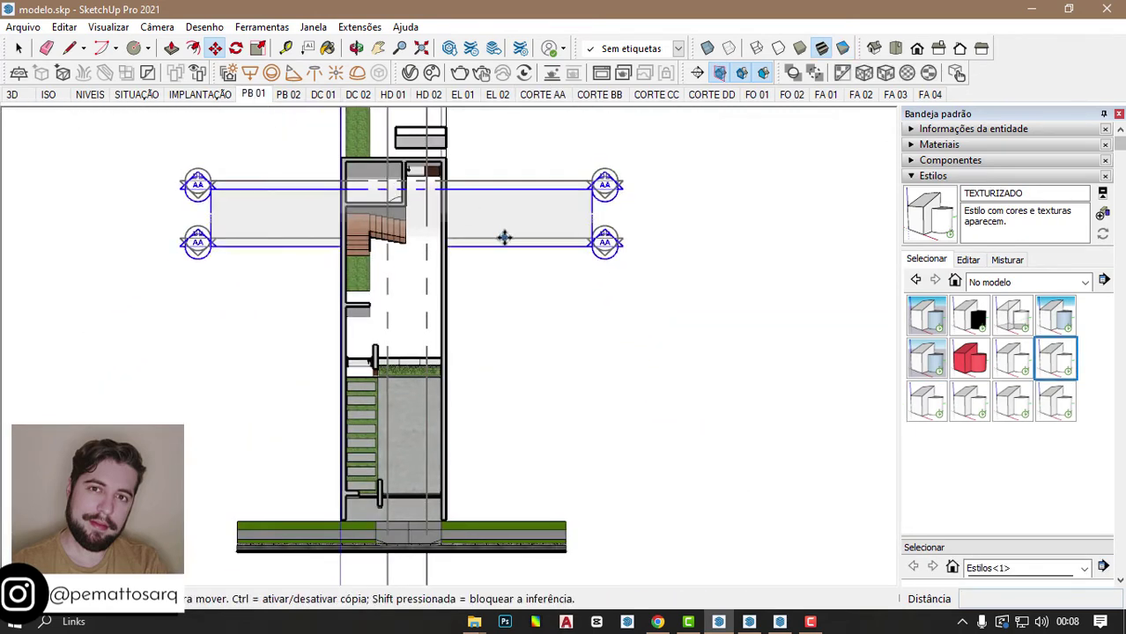
Move the AA section line lower across the stair and view the updated CORTE AA scene.
key("space")
left_click(514, 229)
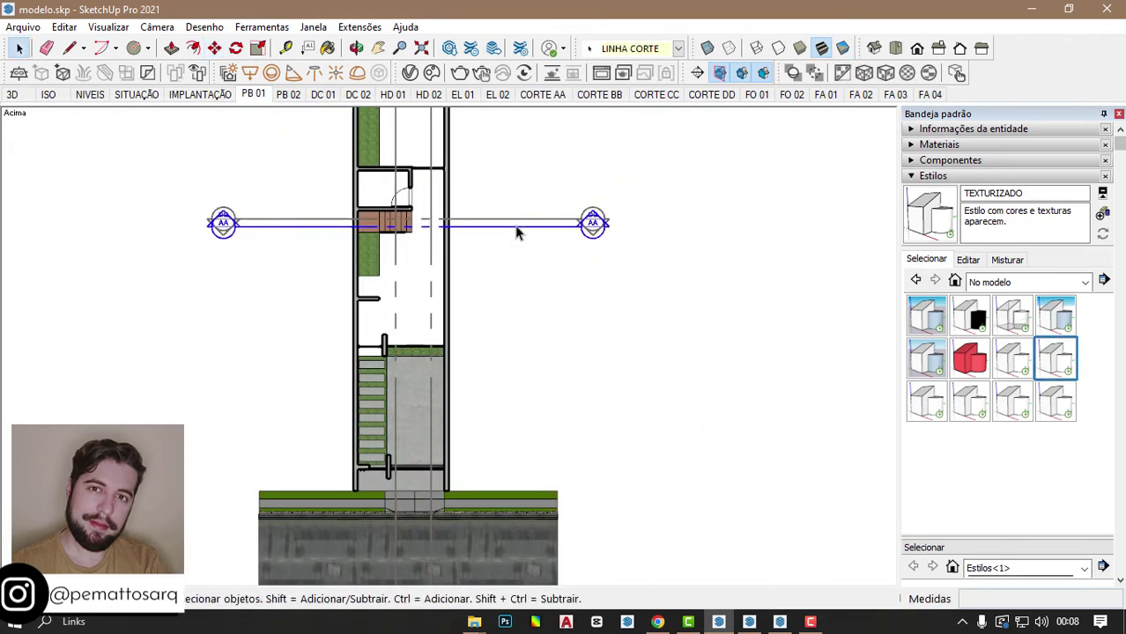
key("m")
key("ctrl")
left_click(518, 228)
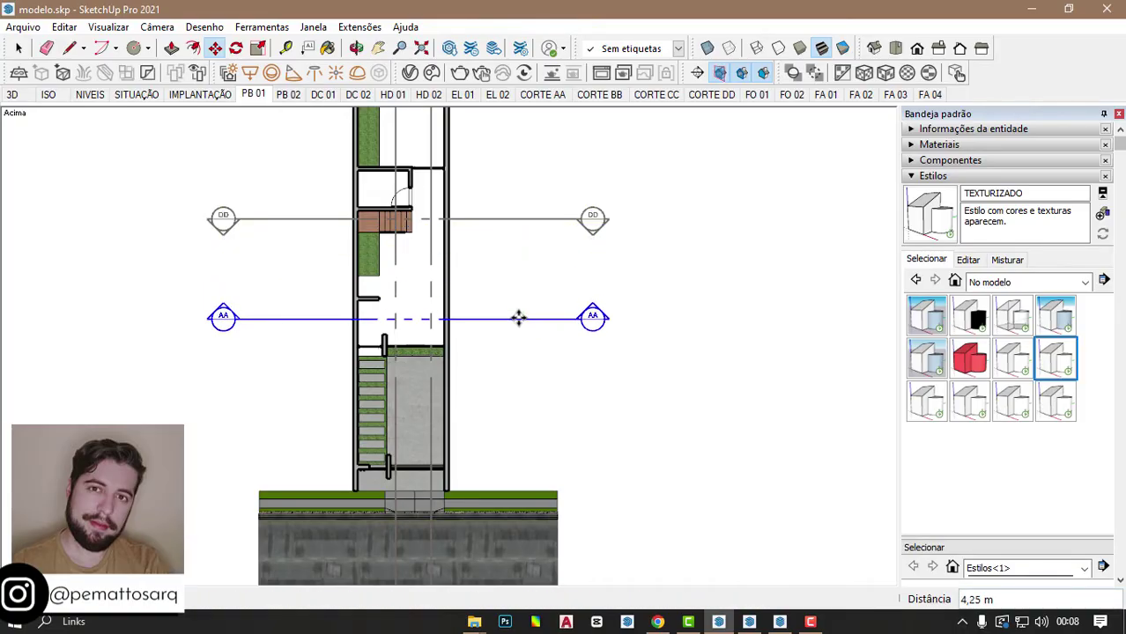
left_click(518, 319)
left_click(544, 95)
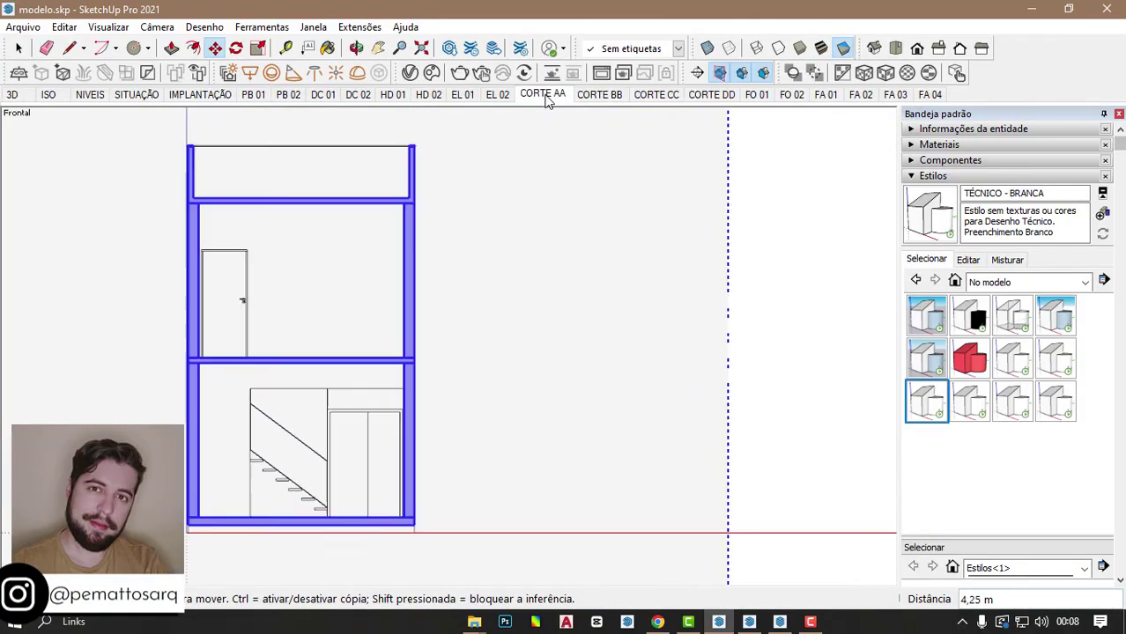
key("space")
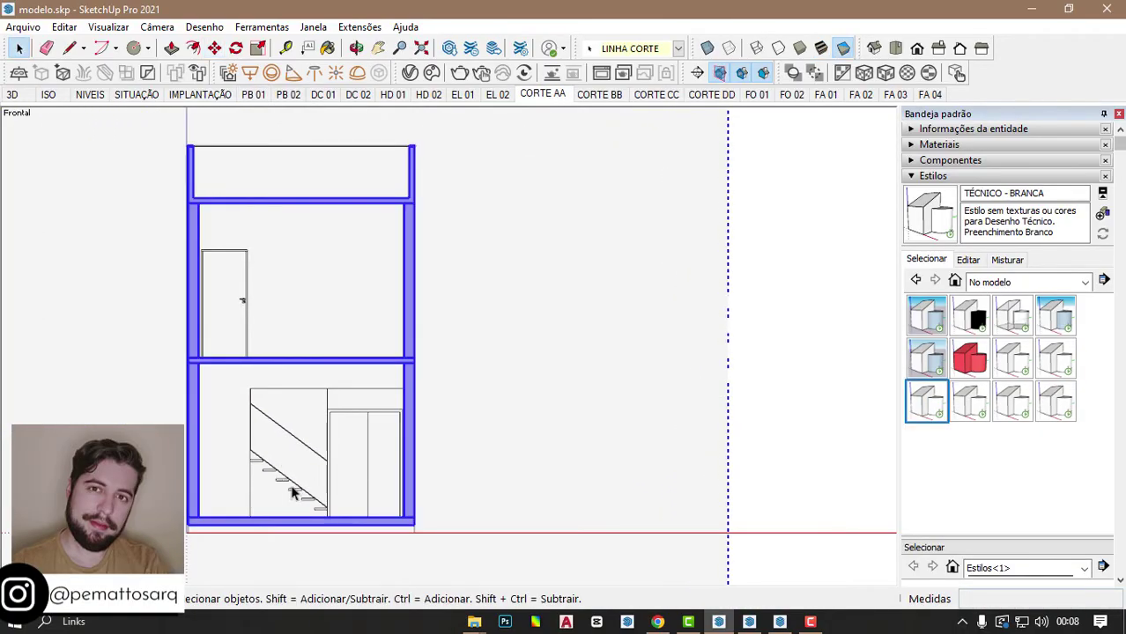
left_click(800, 315)
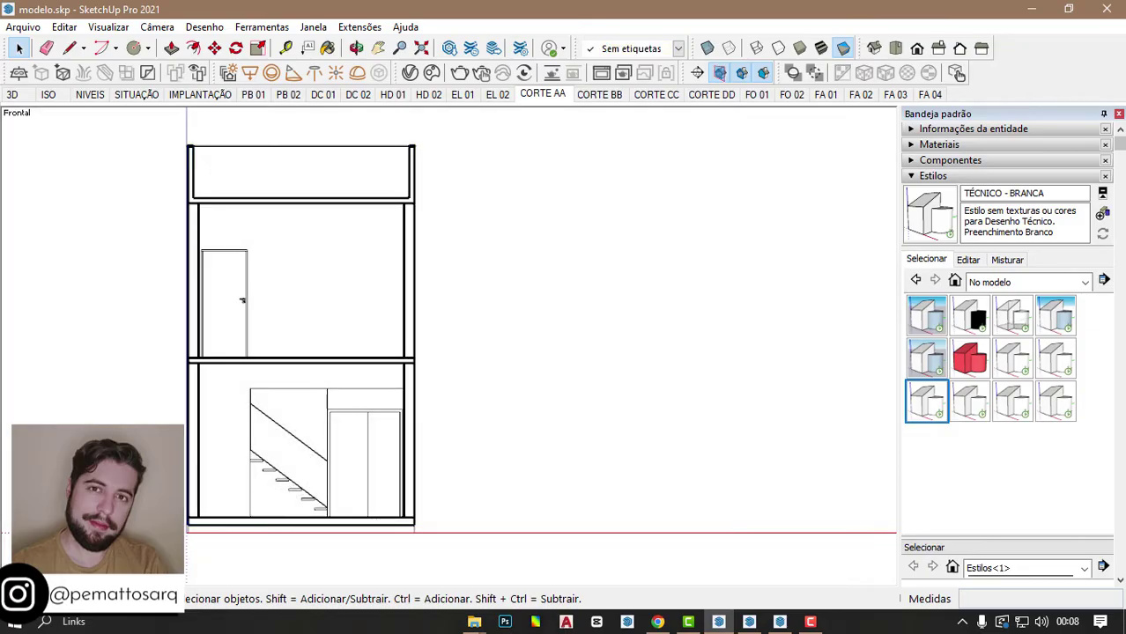
Step through the 3D, CORTE BB–DD and FA 01–FA 04 scenes, ending on the 3D view.
left_click(11, 96)
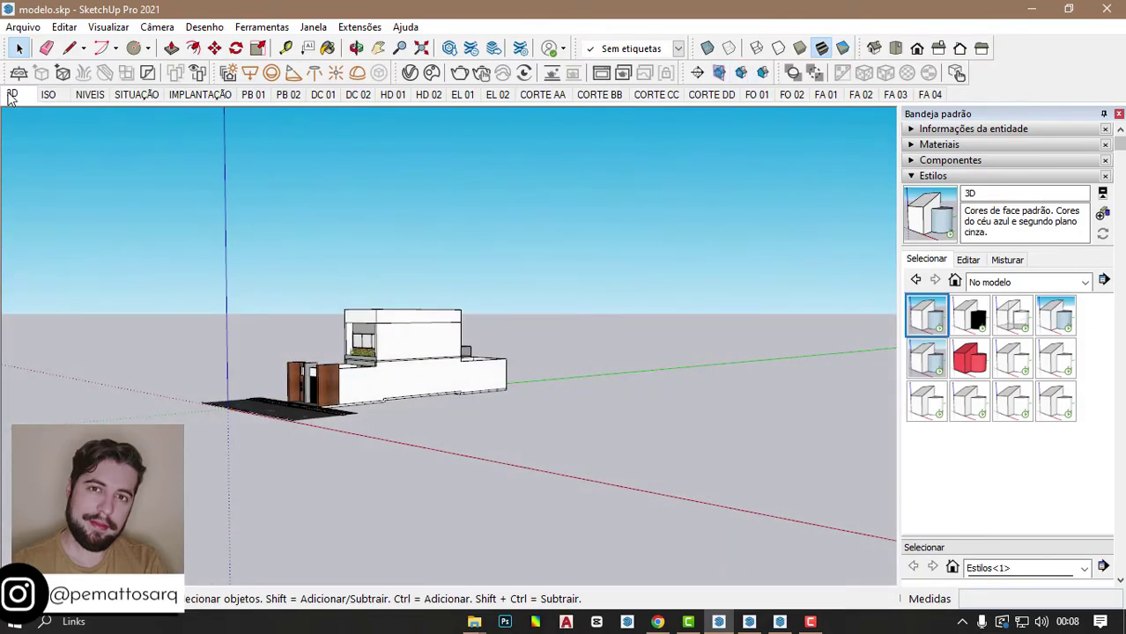
left_click(558, 95)
left_click(606, 95)
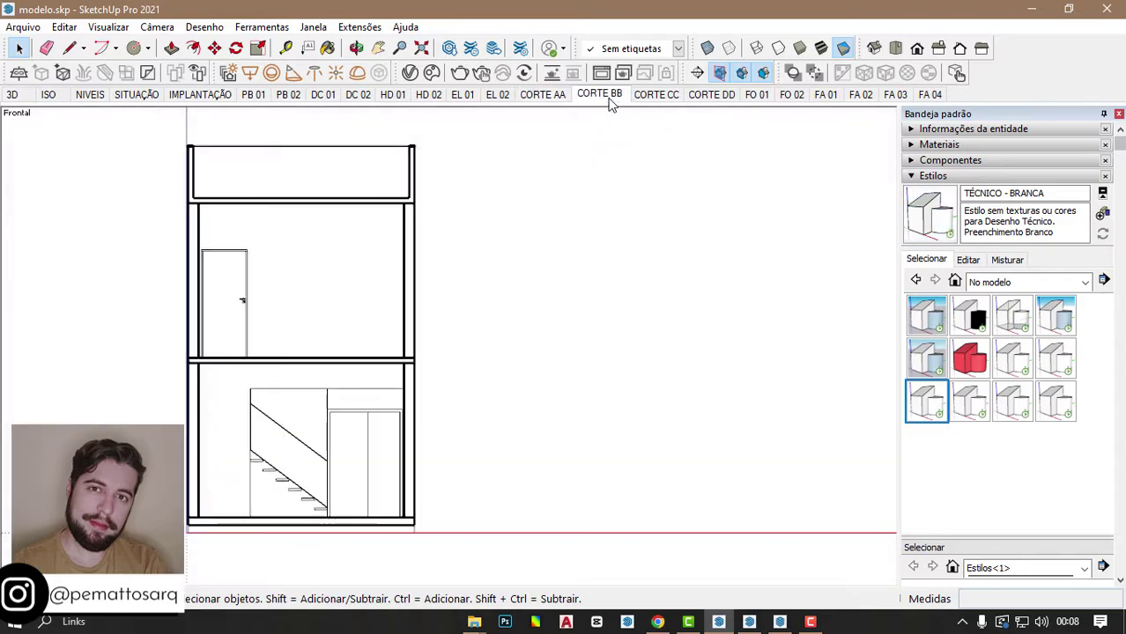
left_click(656, 96)
left_click(712, 95)
left_click(826, 95)
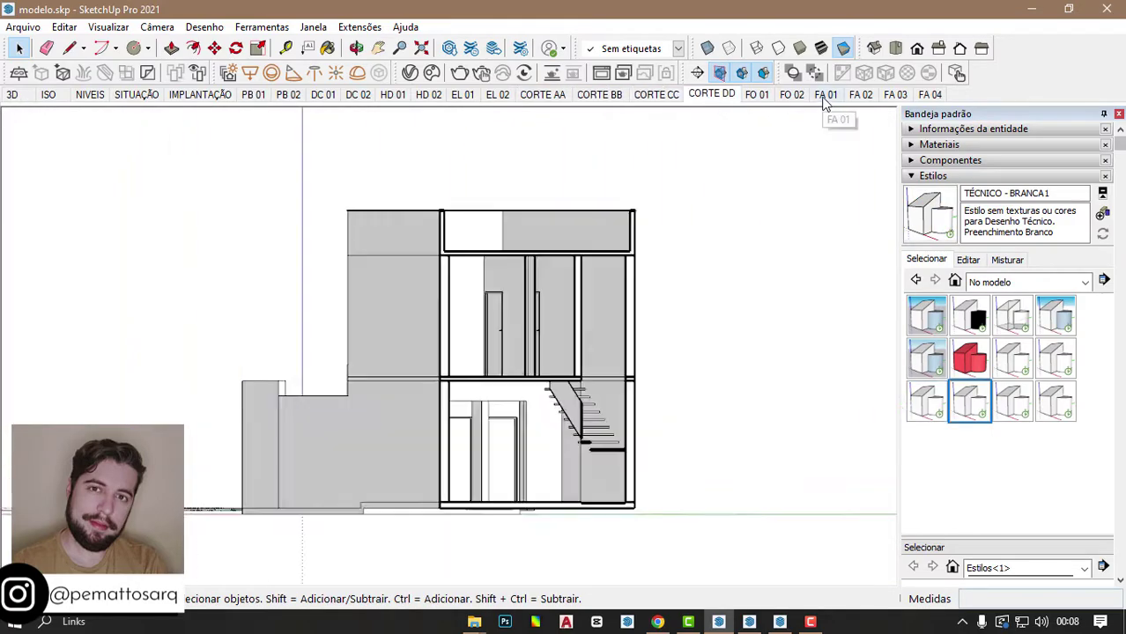
left_click(861, 95)
left_click(895, 96)
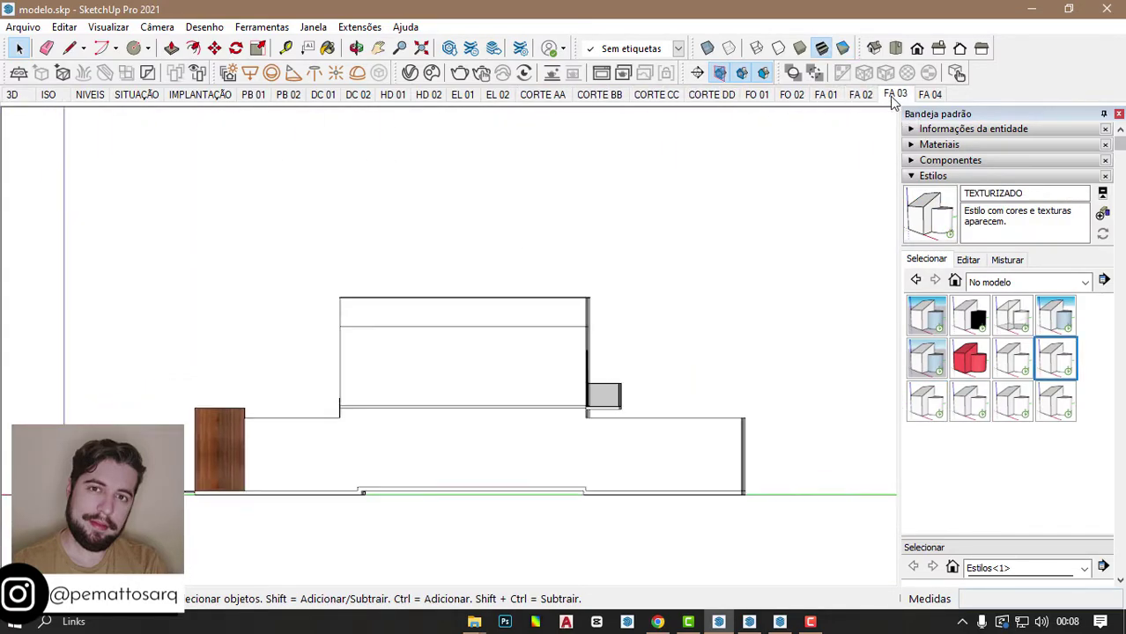
left_click(927, 94)
left_click(12, 95)
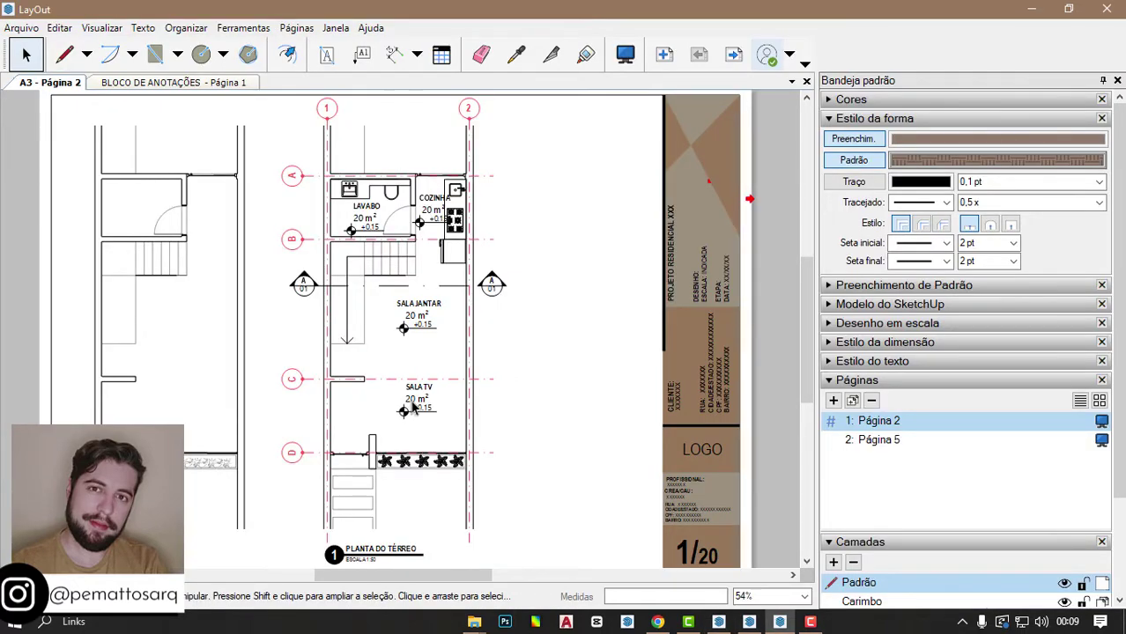
Paste the 1 grid bubble from BLOCO DE ANOTAÇÕES beside the A3 Página 2 floor plan.
left_click(182, 85)
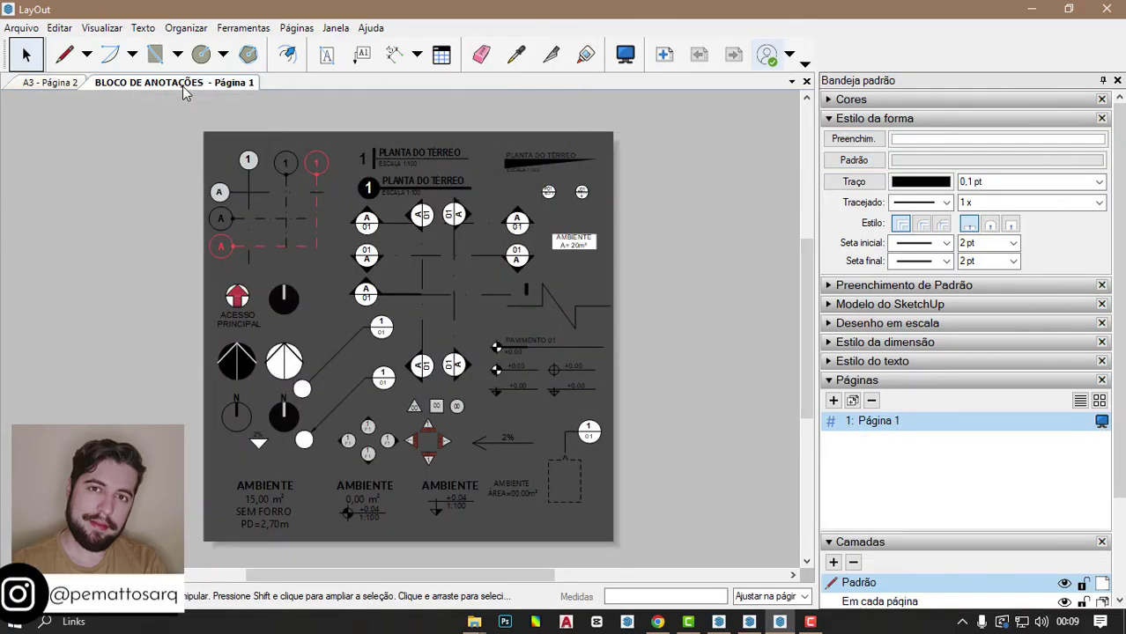
left_click(247, 162)
left_click(41, 82)
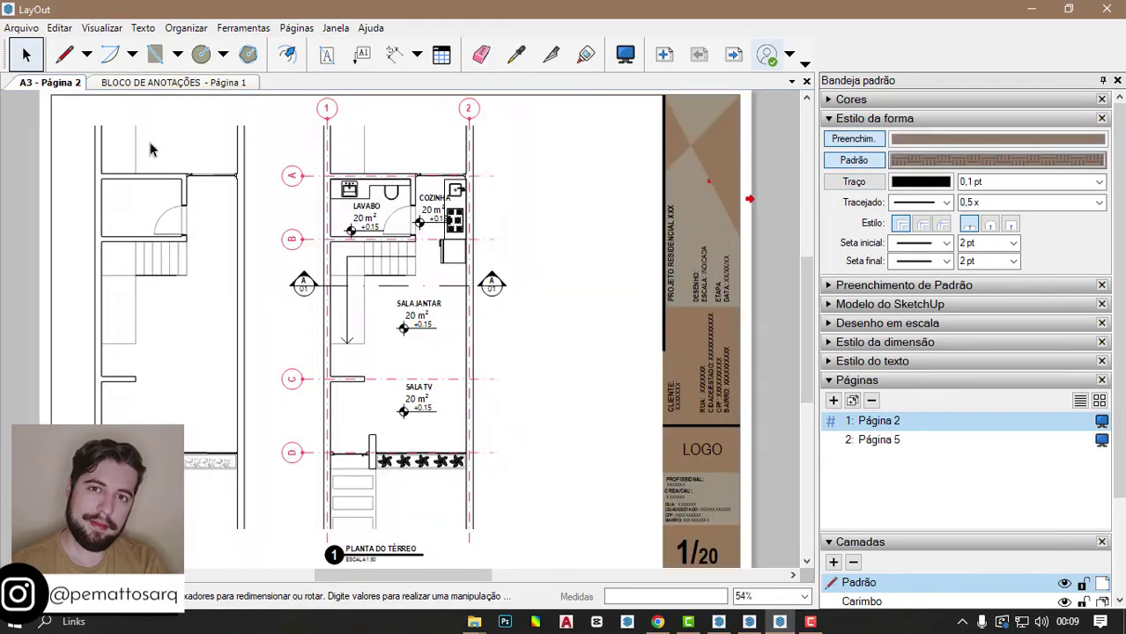
key("ctrl+v")
left_click_drag(78, 108, 553, 222)
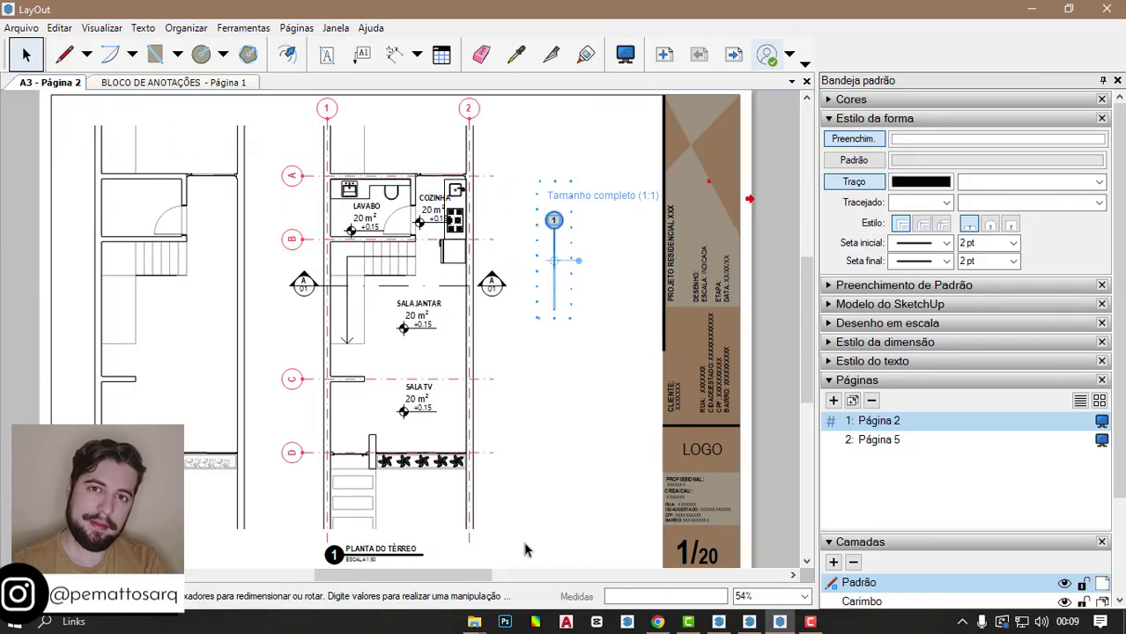
left_click(573, 383)
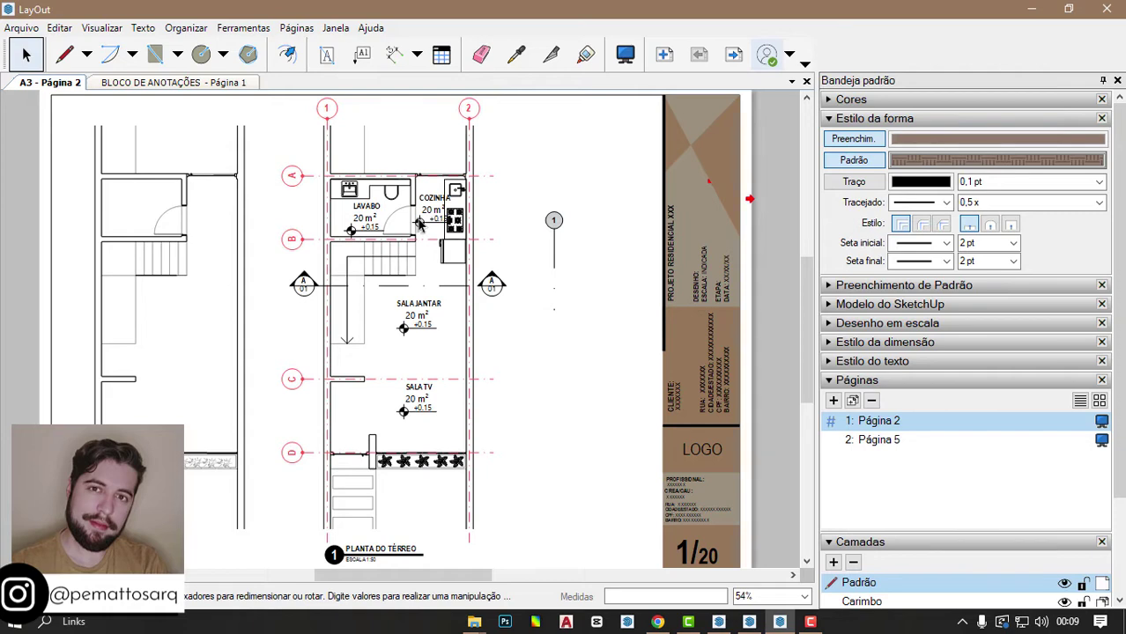
key("alt+Tab")
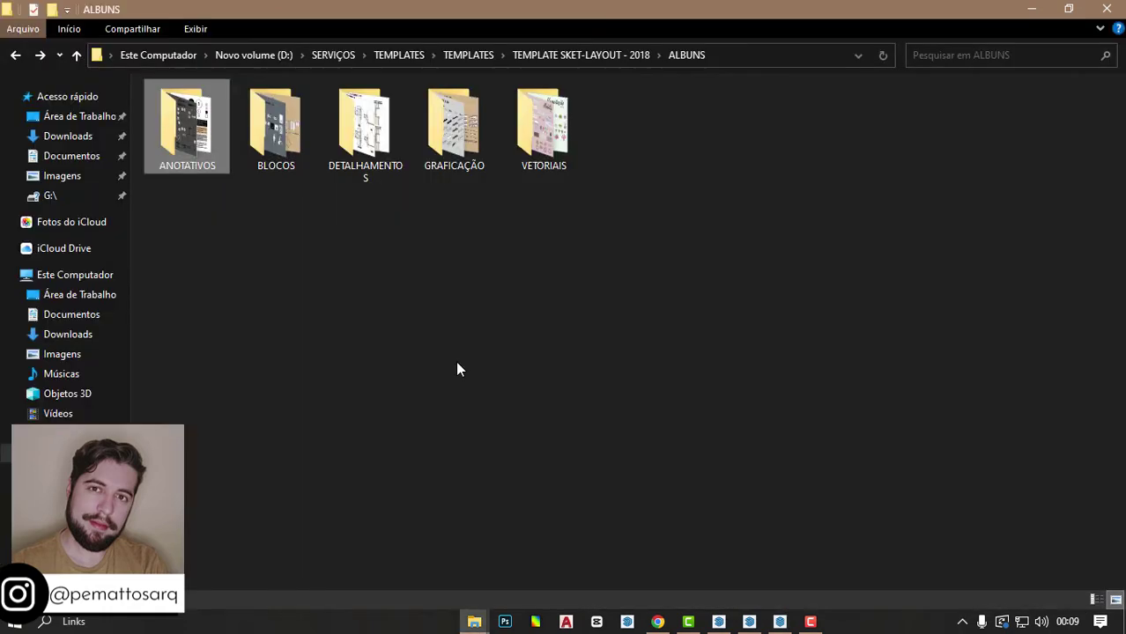
Open the BLOCOS BRANCOS PLANTA sheet from the BLOCOS folder in LayOut.
double_click(279, 136)
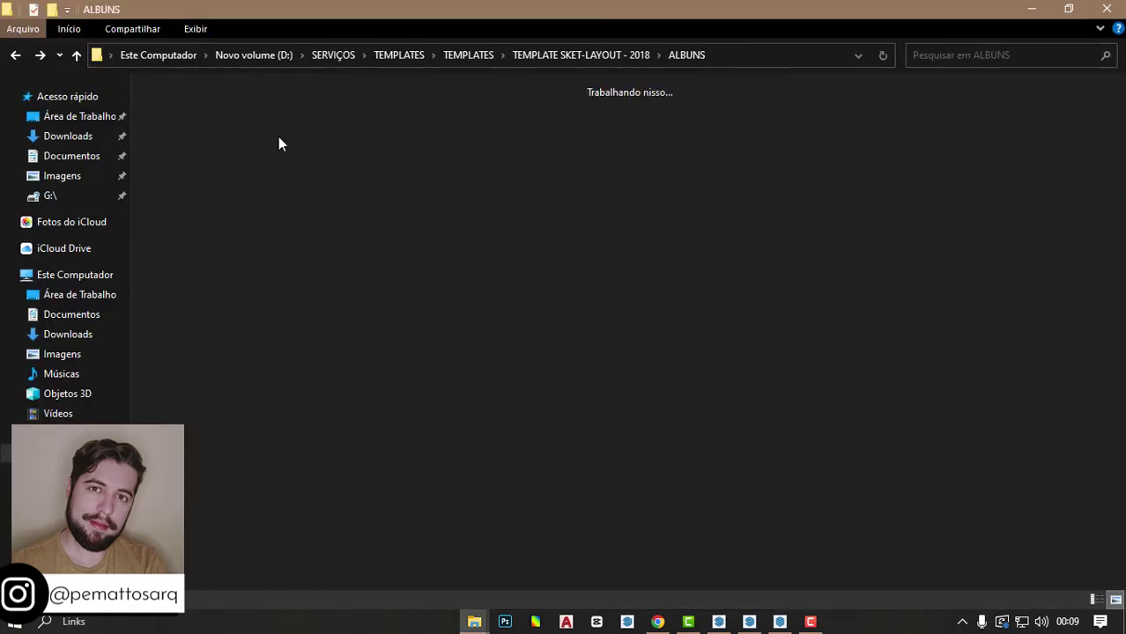
double_click(439, 148)
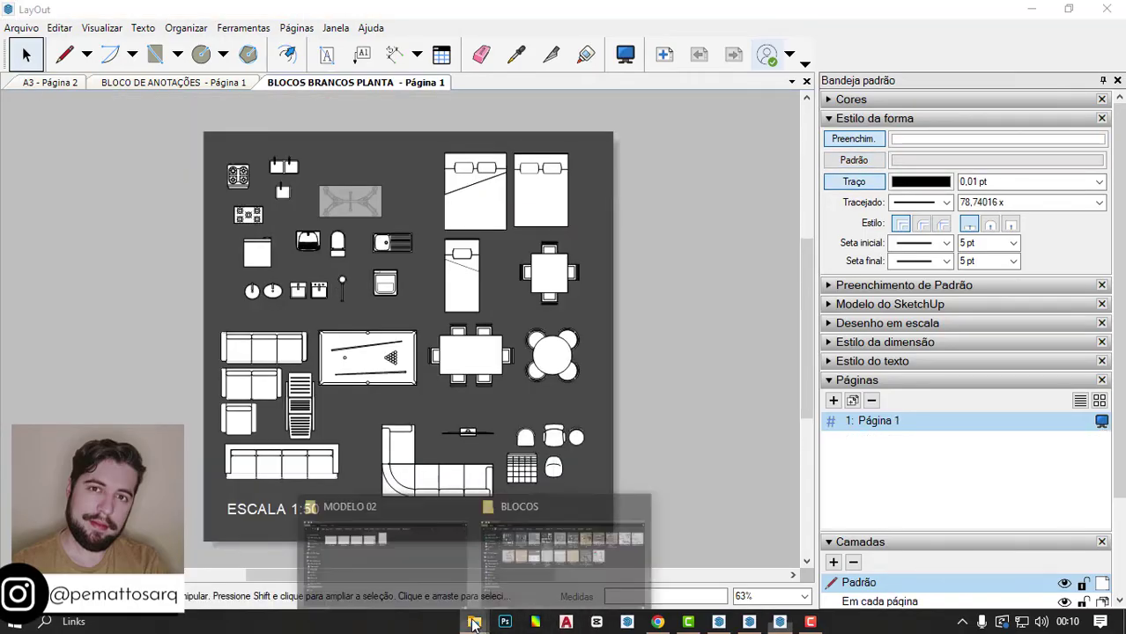
left_click(527, 554)
Browse the GRAFICAÇÃO, VETORIAIS and DETALHAMENTOS subfolders of ALBUNS, then return to LayOut.
left_click(15, 55)
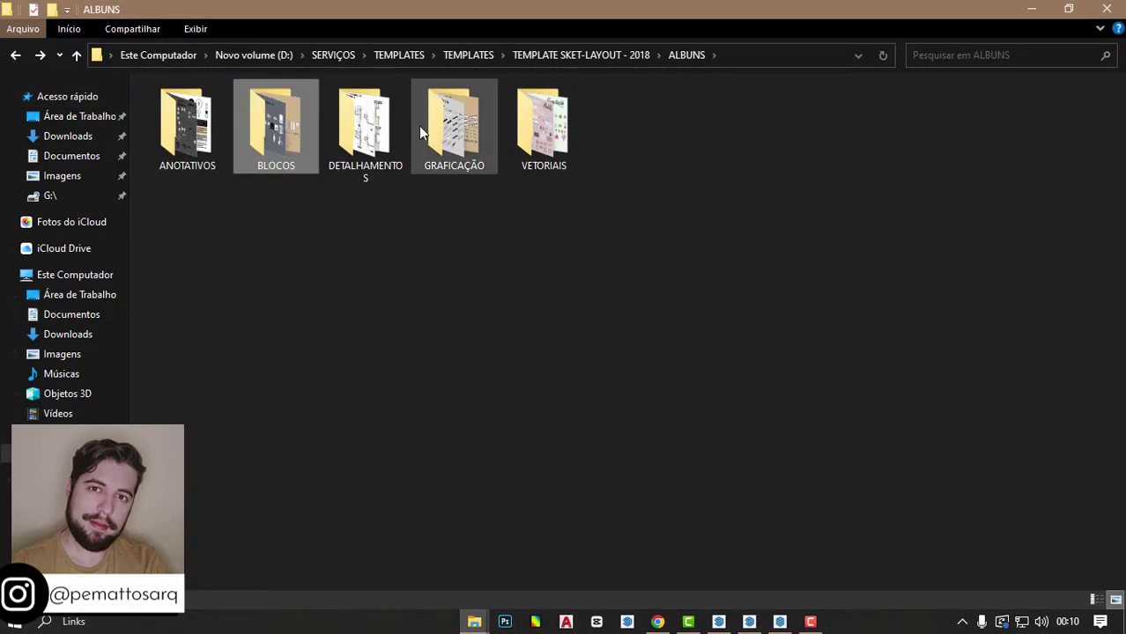
double_click(456, 128)
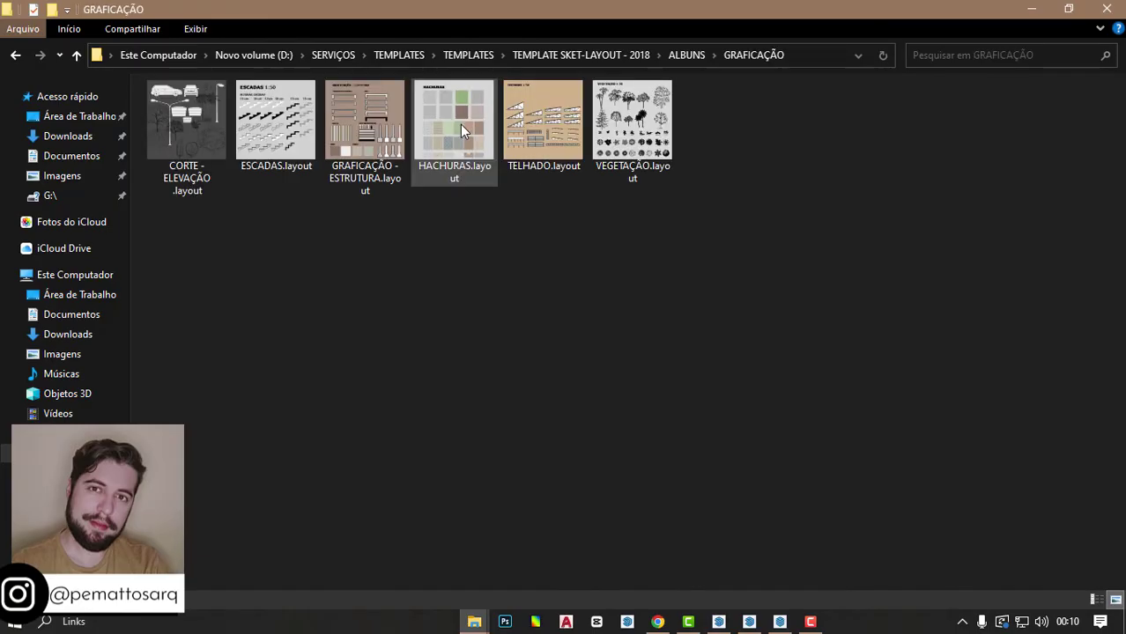
left_click(15, 56)
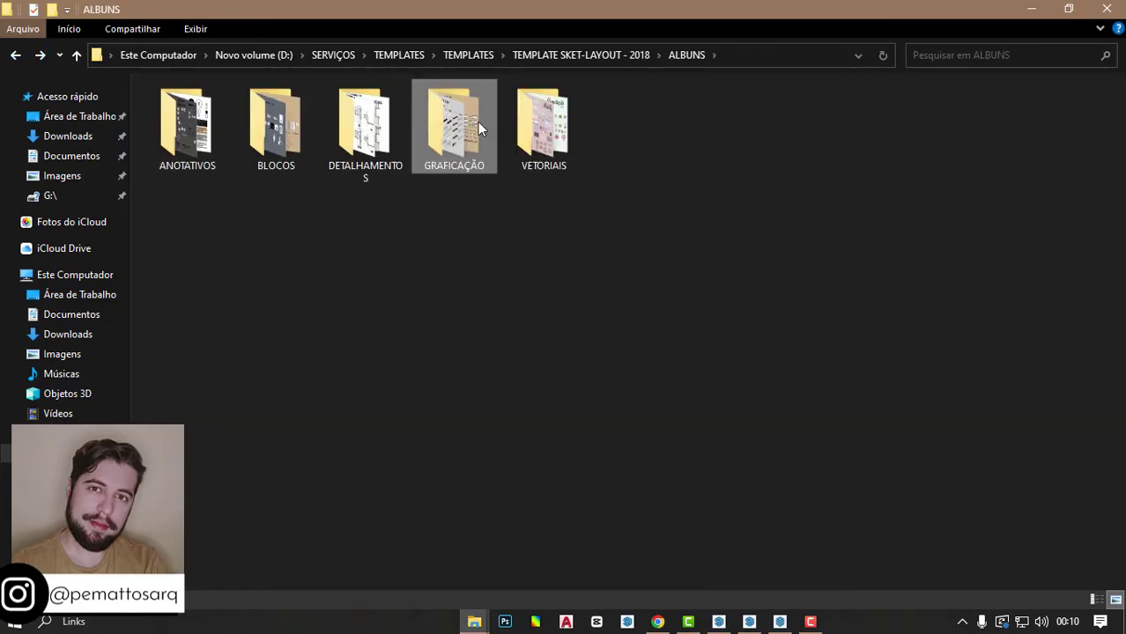
double_click(478, 122)
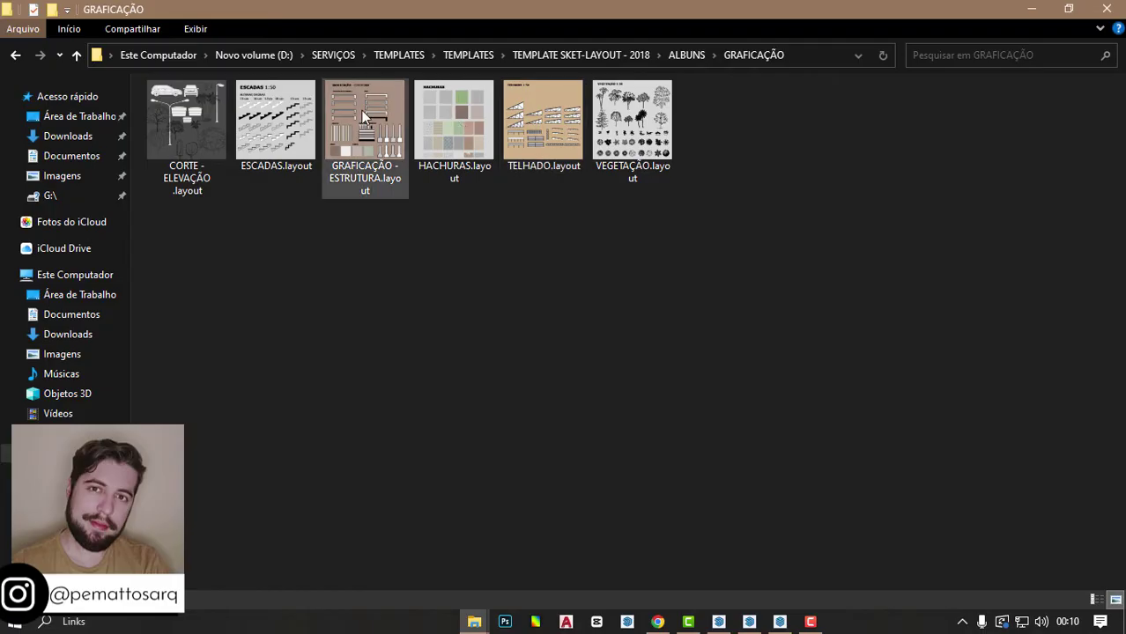
left_click(15, 55)
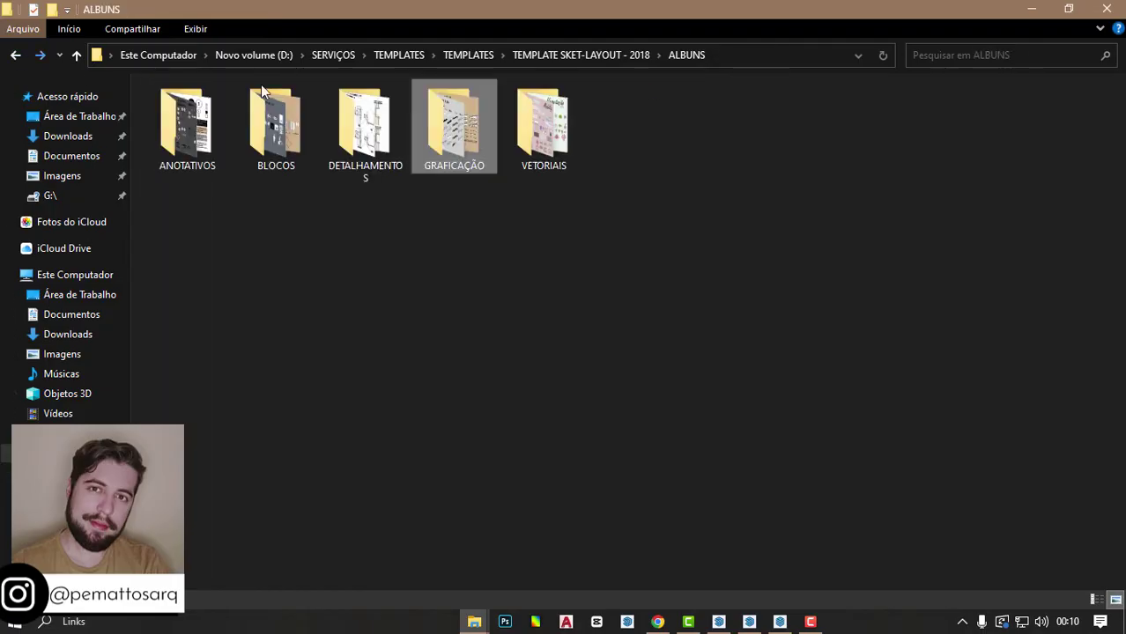
double_click(568, 112)
left_click(12, 60)
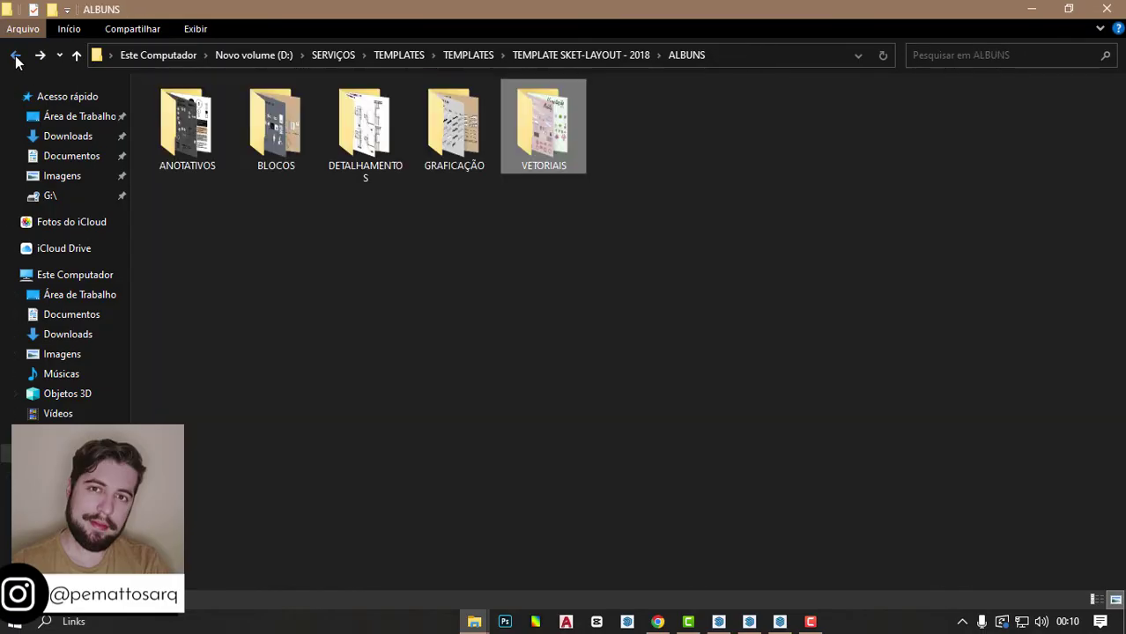
double_click(365, 133)
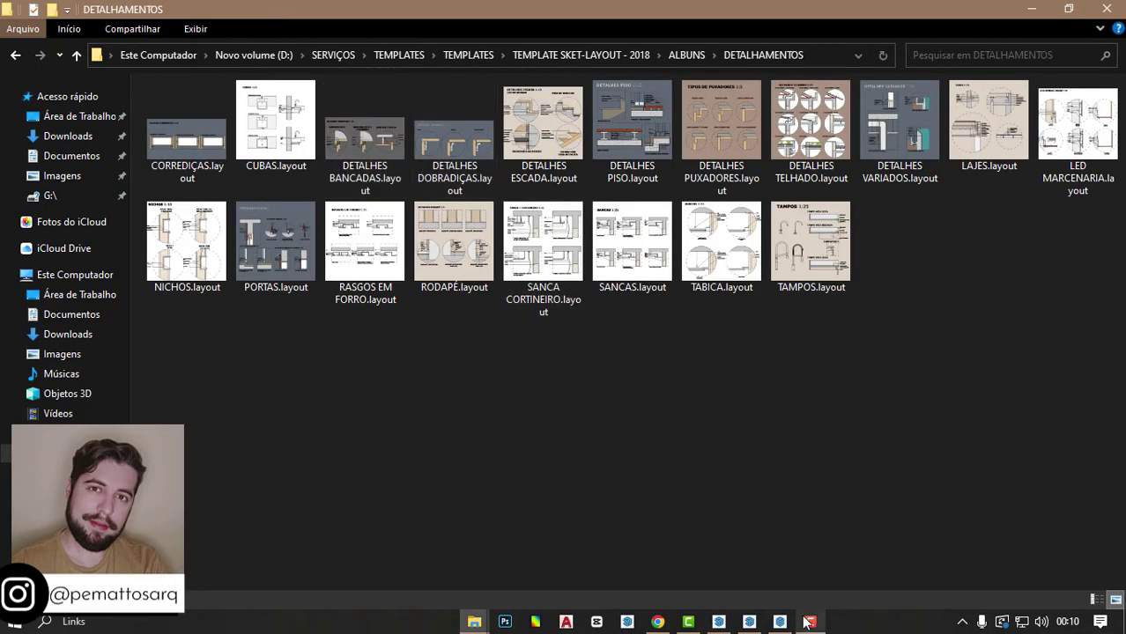
left_click(779, 622)
Paste the bed block from the plan blocks document beside the ground floor plan on the A3 sheet.
left_click(170, 81)
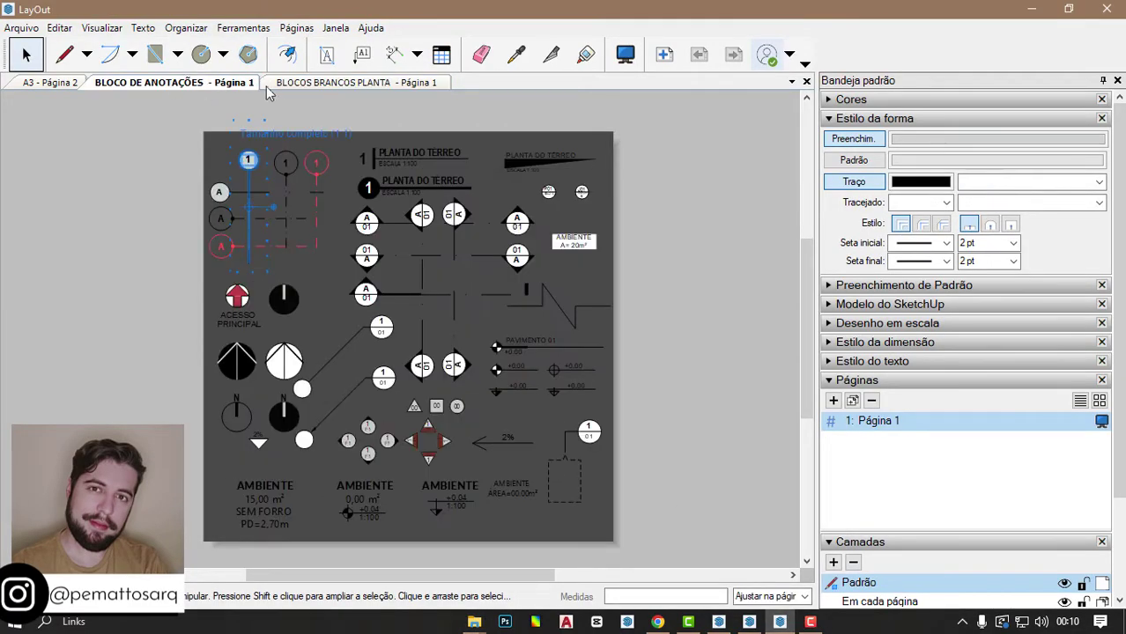
left_click(312, 83)
left_click(463, 199)
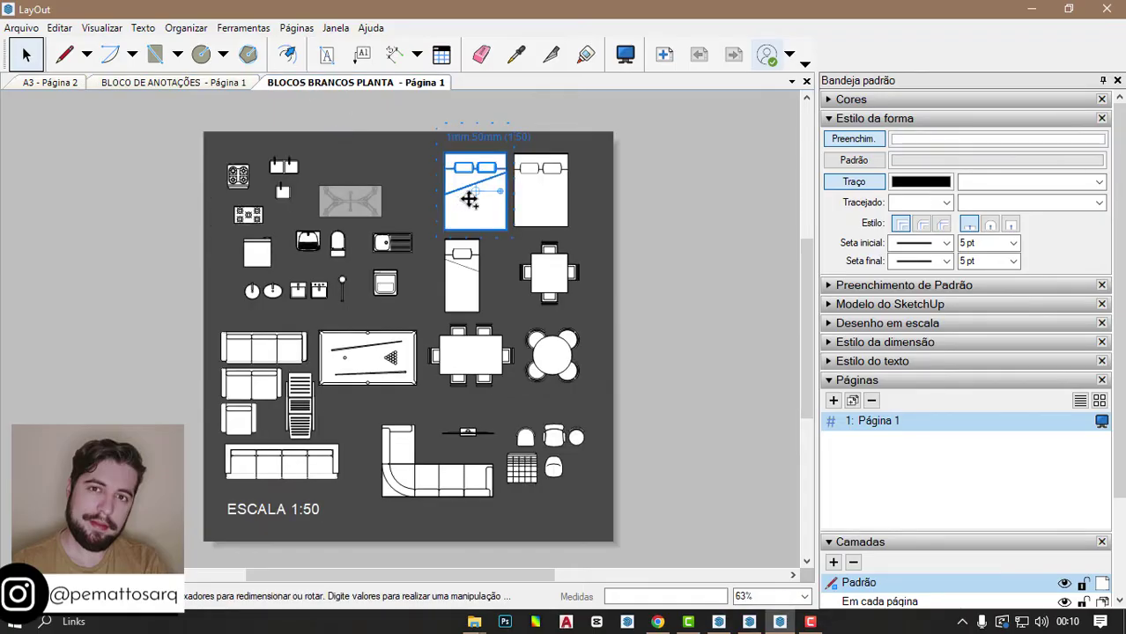
left_click(57, 82)
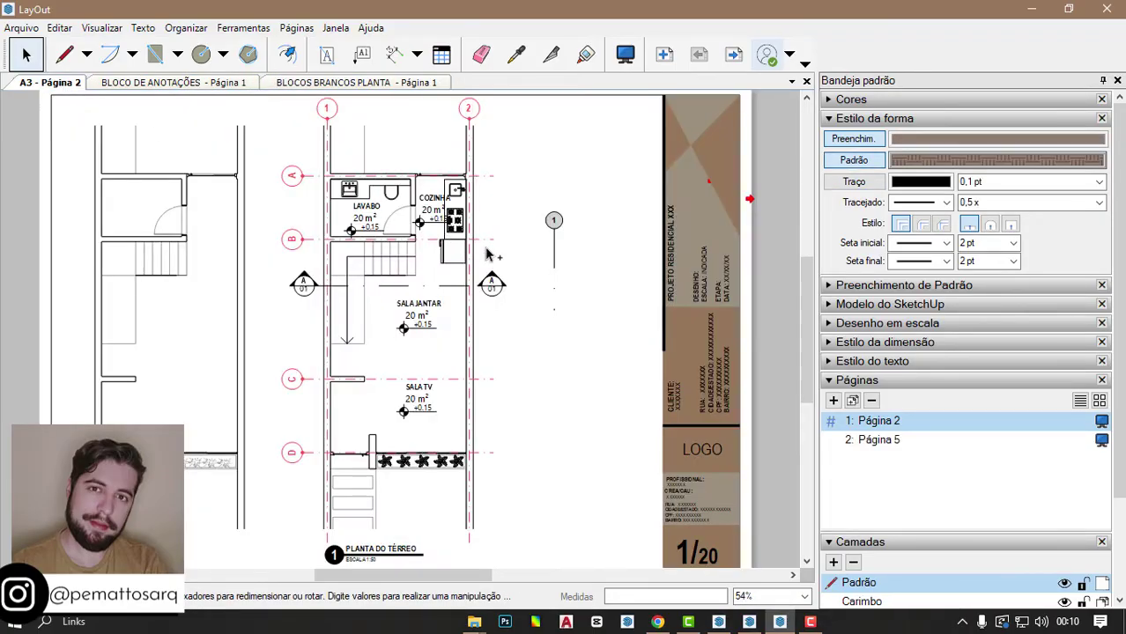
key("ctrl+v")
mouse_move(259, 157)
left_mouse_down()
mouse_move(531, 370)
mouse_move(518, 317)
left_mouse_up()
Reduce the pasted bed block to a smaller drawing scale.
scroll(533, 370, "up", 2)
scroll(542, 370, "up", 2)
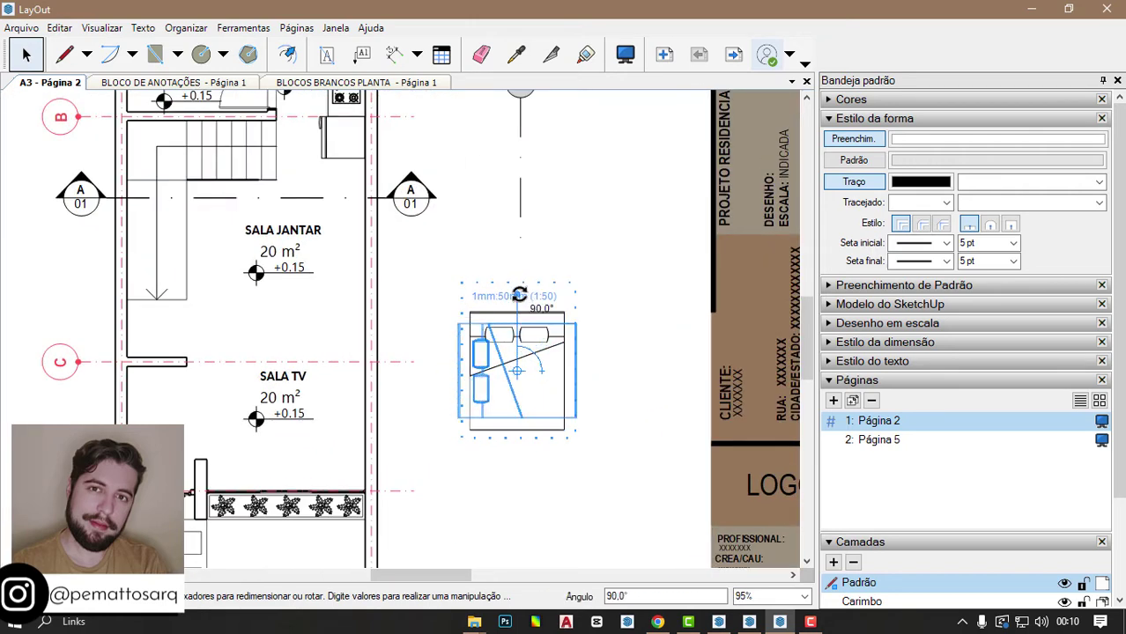
right_click(518, 344)
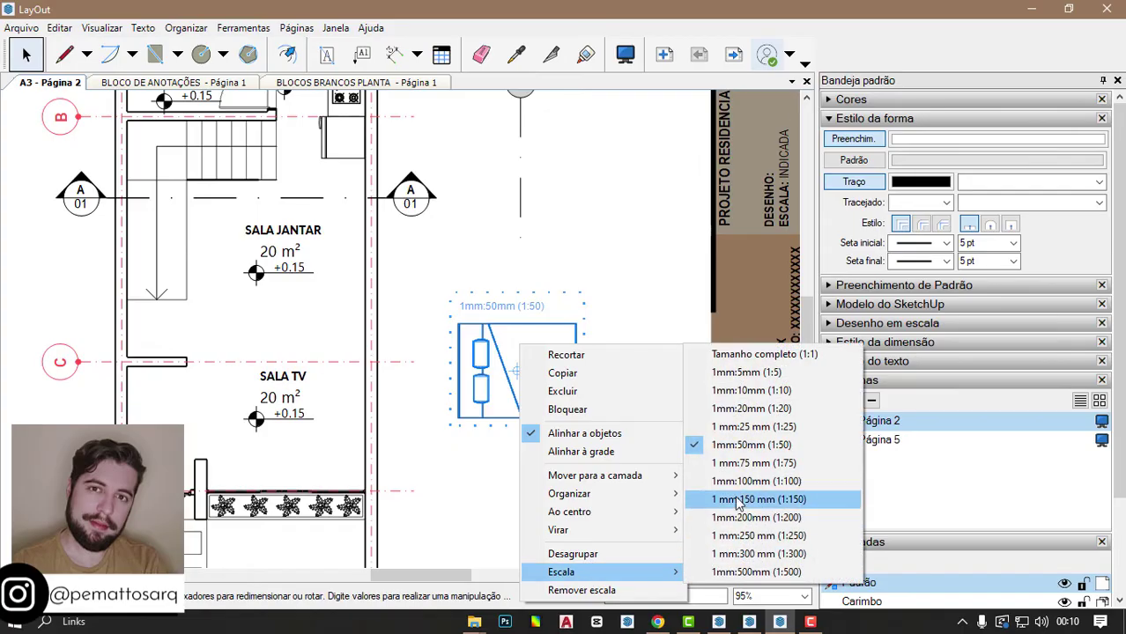
left_click(744, 465)
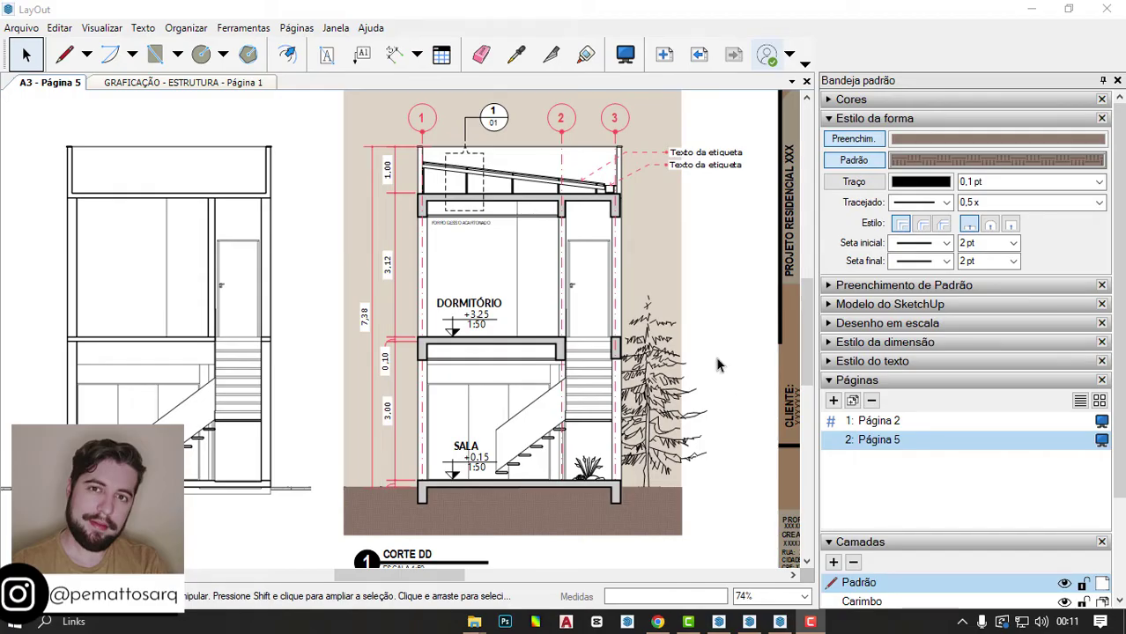
Show the GRAFICAÇÃO - ESTRUTURA sheet and inspect its lajes, paredes, vigas, terra and fundos samples.
left_click(227, 84)
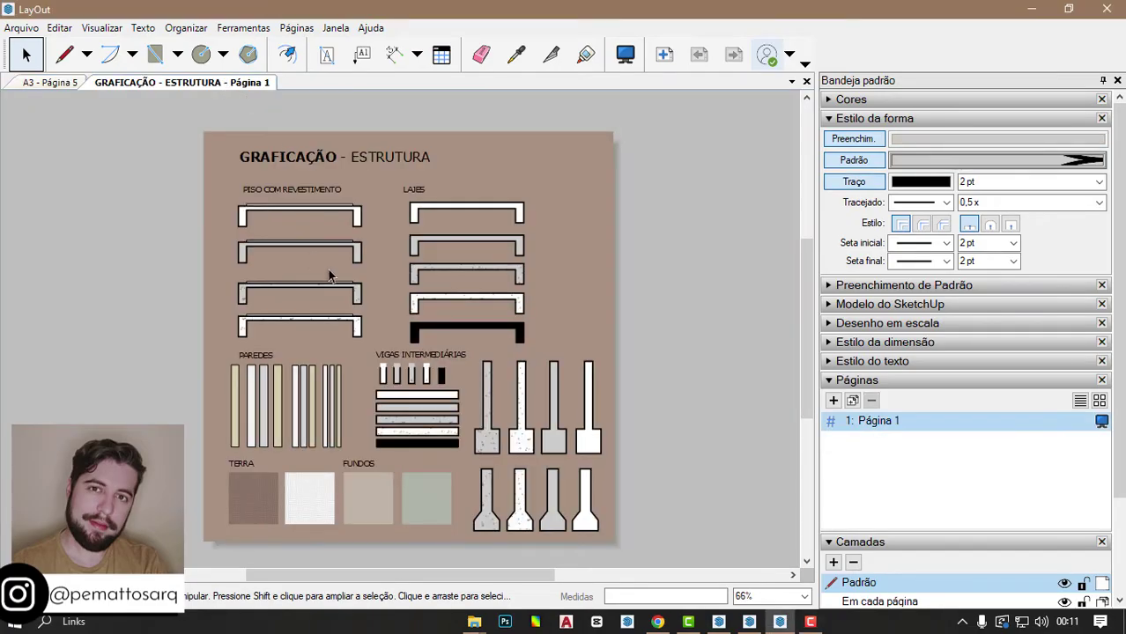
scroll(328, 276, "up", 1)
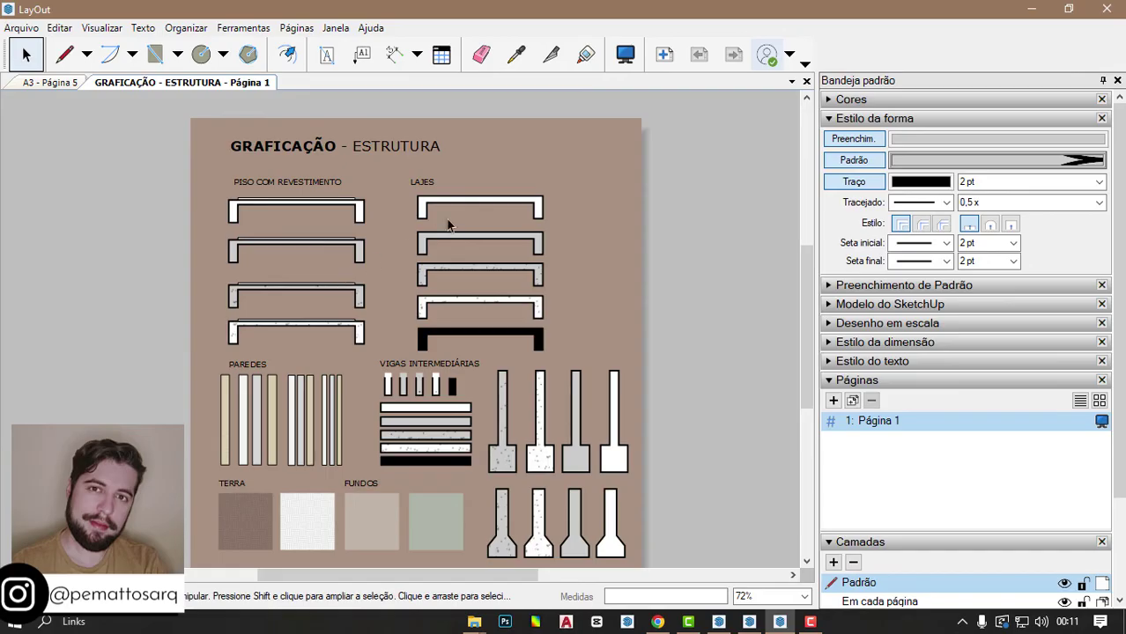
scroll(447, 226, "up", 5)
scroll(457, 214, "up", 2)
scroll(431, 237, "down", 2)
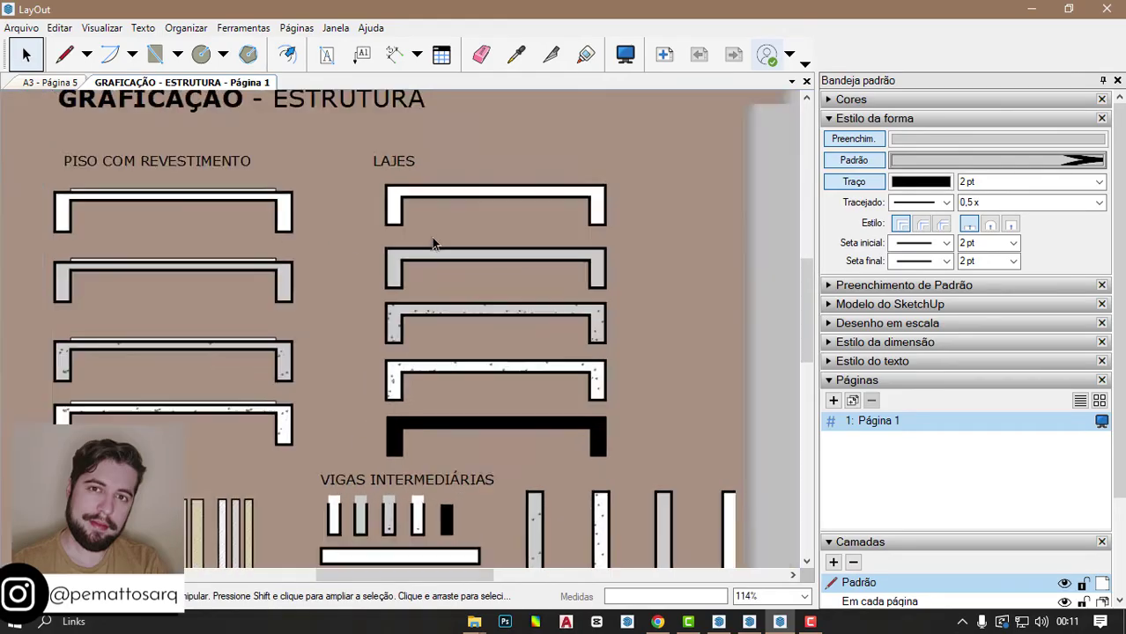
scroll(432, 237, "down", 2)
scroll(431, 237, "down", 1)
scroll(408, 454, "down", 2)
scroll(408, 454, "up", 6)
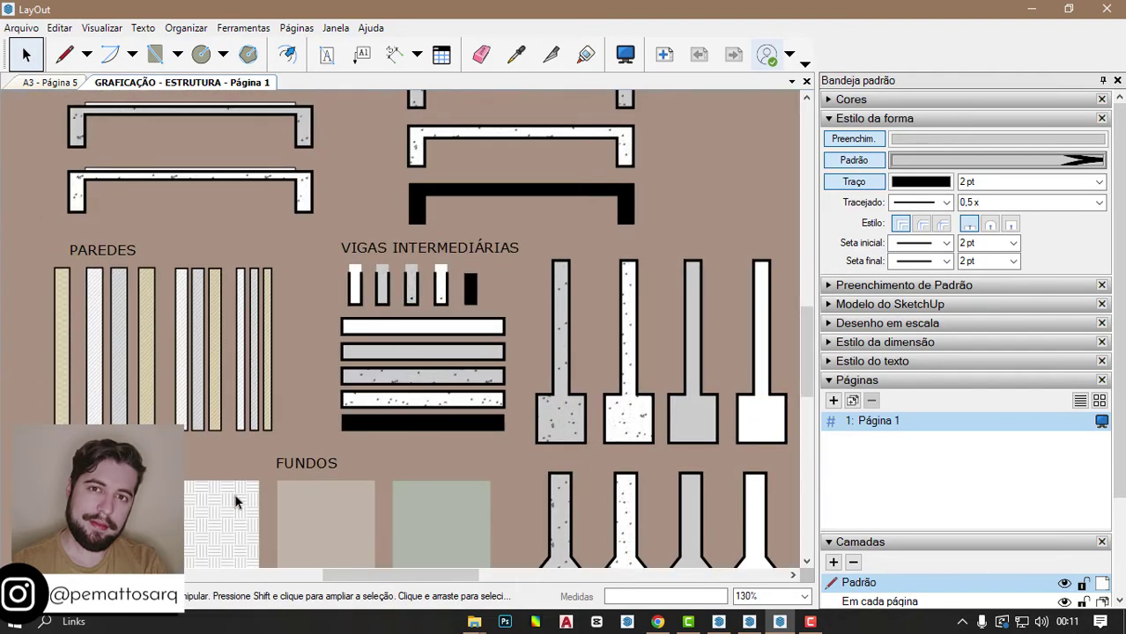
scroll(316, 511, "down", 3)
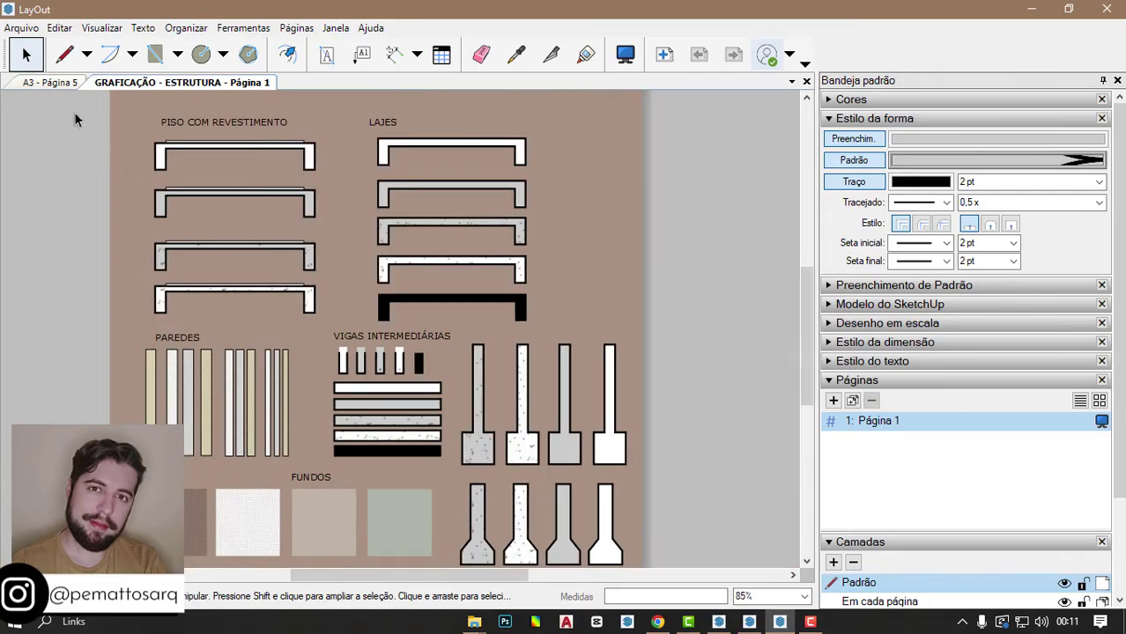
Bring up the A3 - Página 5 sheet with the CORTE DD section.
left_click(42, 84)
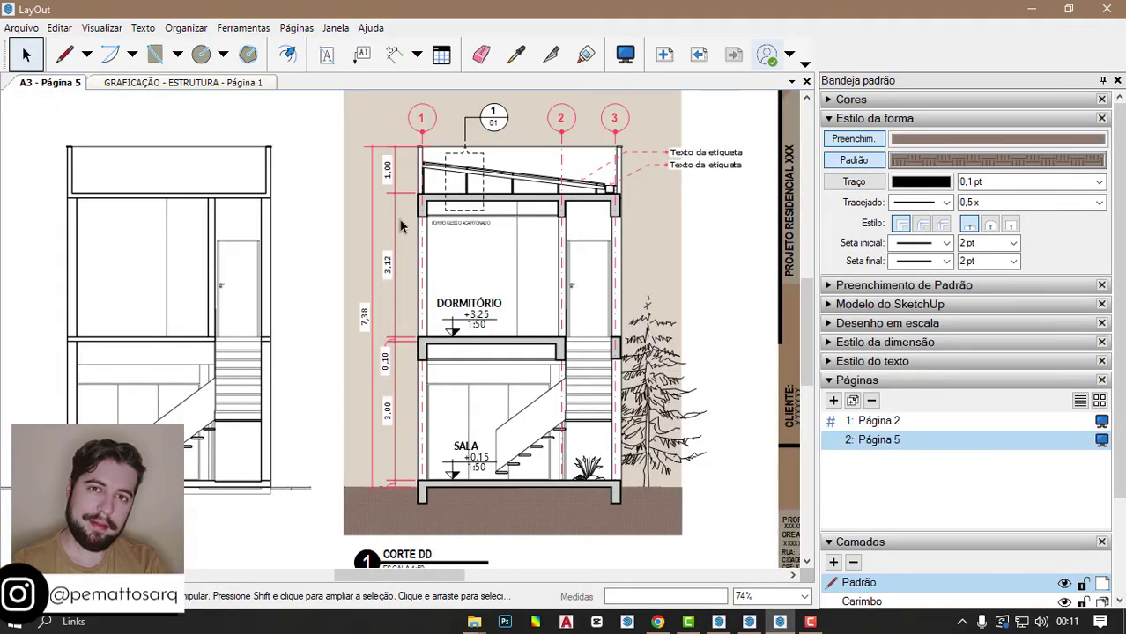
scroll(573, 388, "up", 4)
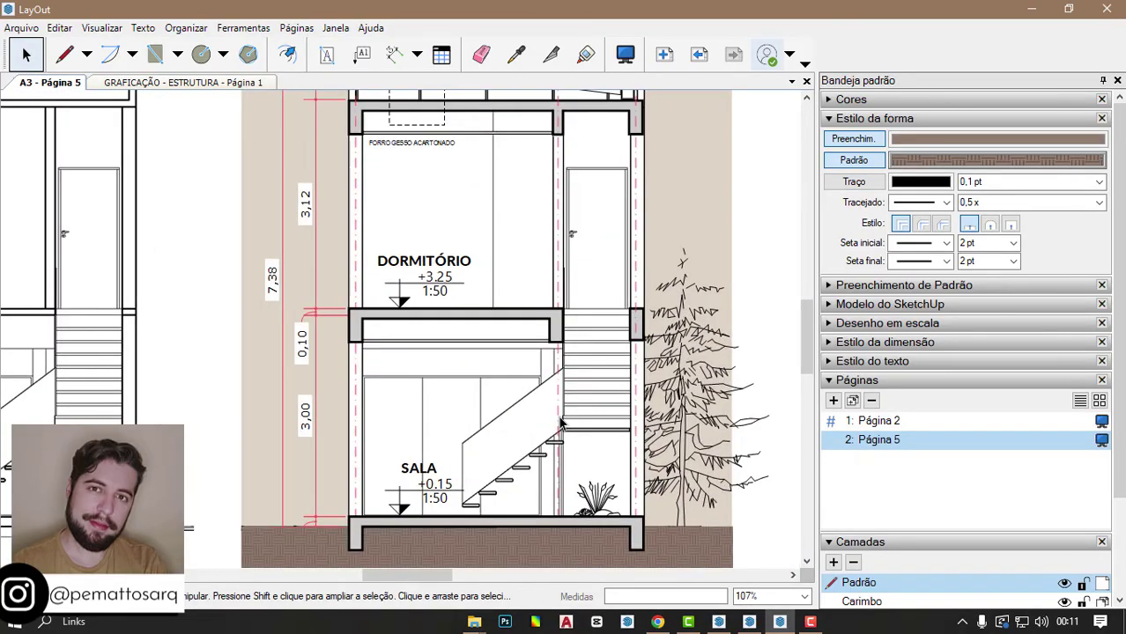
scroll(561, 424, "down", 2)
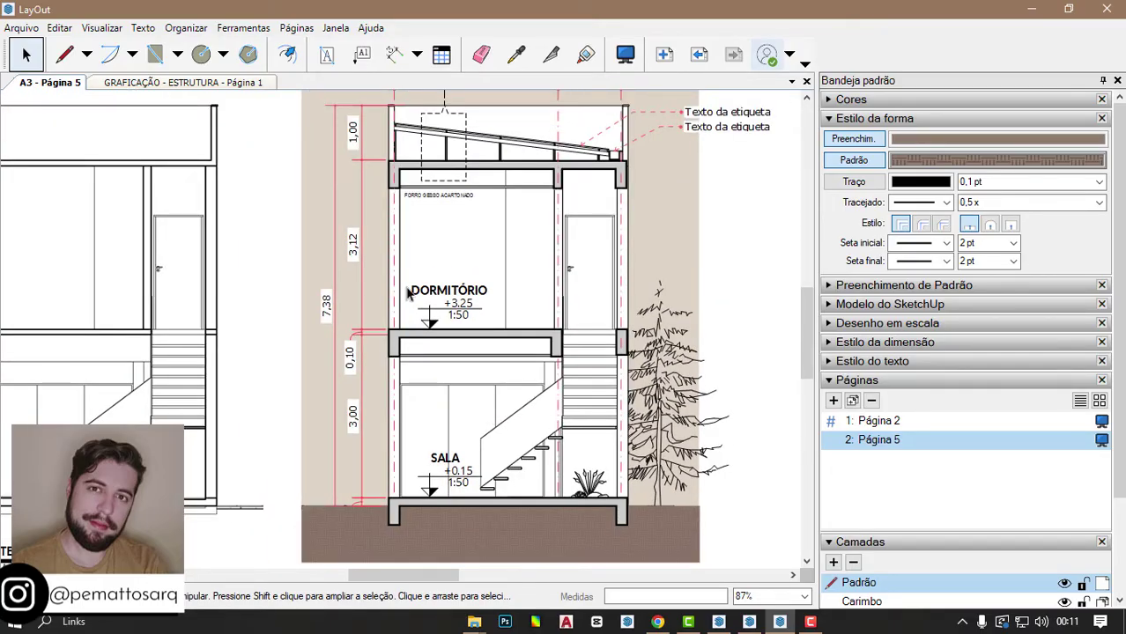
scroll(559, 172, "up", 1)
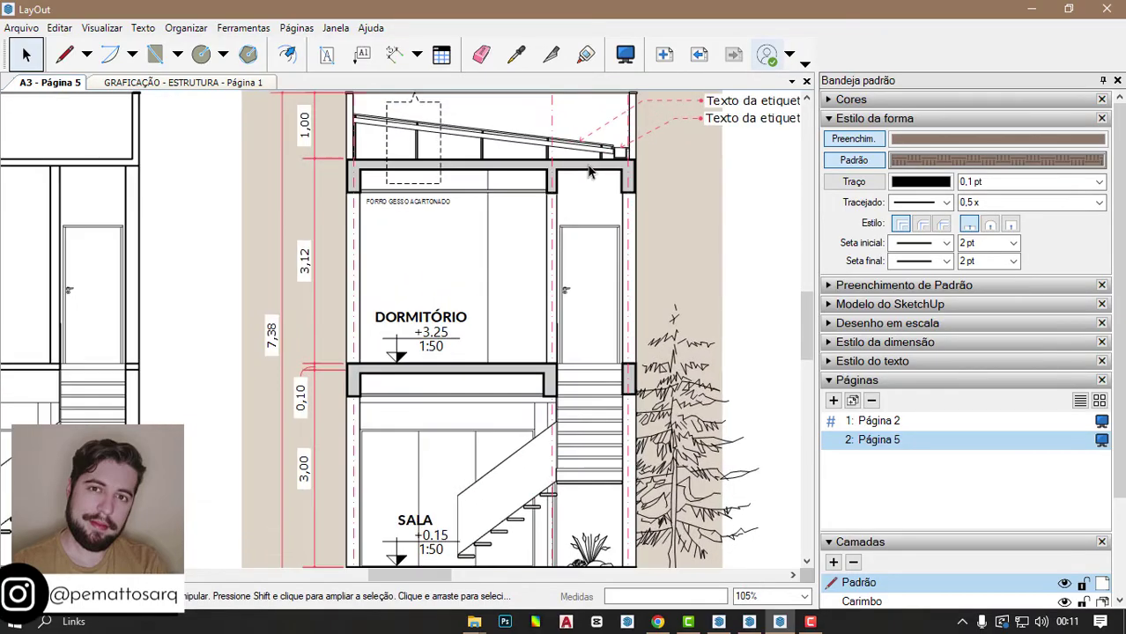
scroll(476, 177, "up", 1)
scroll(405, 179, "up", 1)
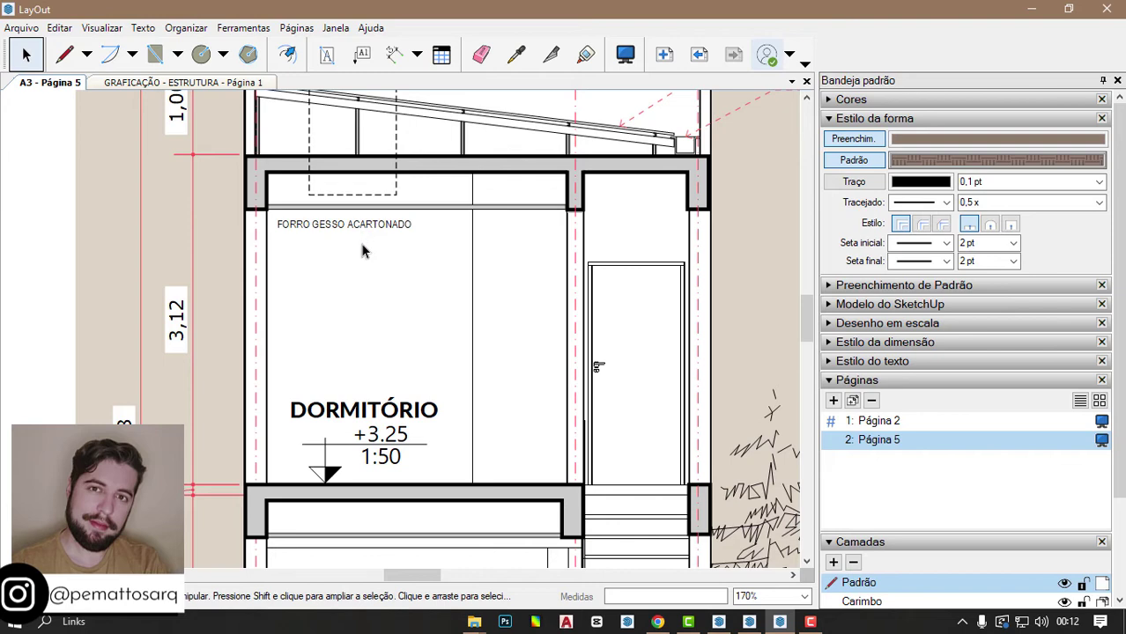
scroll(362, 251, "down", 1)
scroll(368, 262, "down", 1)
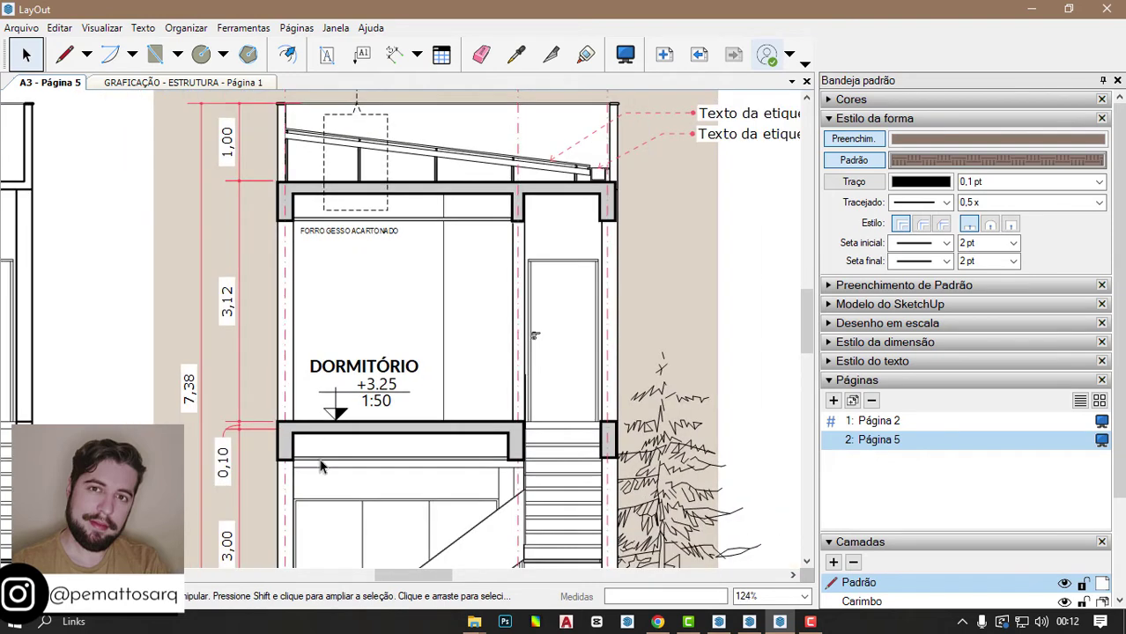
Copy the intermediate floor slab from the section onto the left elevation.
left_click(294, 439)
scroll(294, 439, "down", 1)
scroll(370, 423, "down", 1)
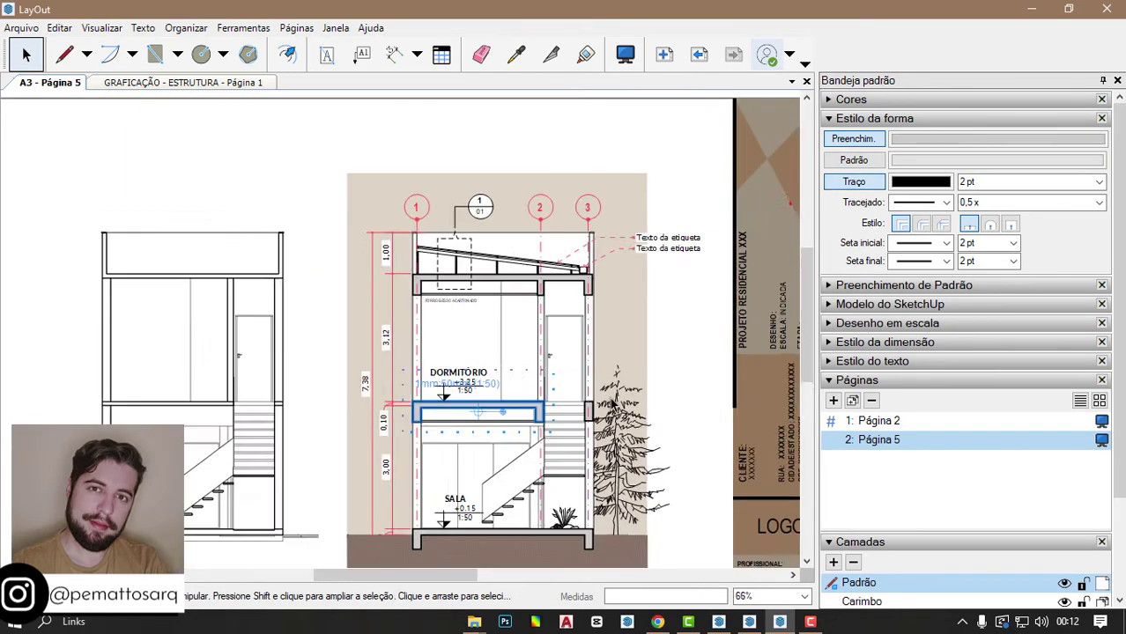
scroll(447, 407, "down", 1)
left_click_drag(451, 405, 105, 405)
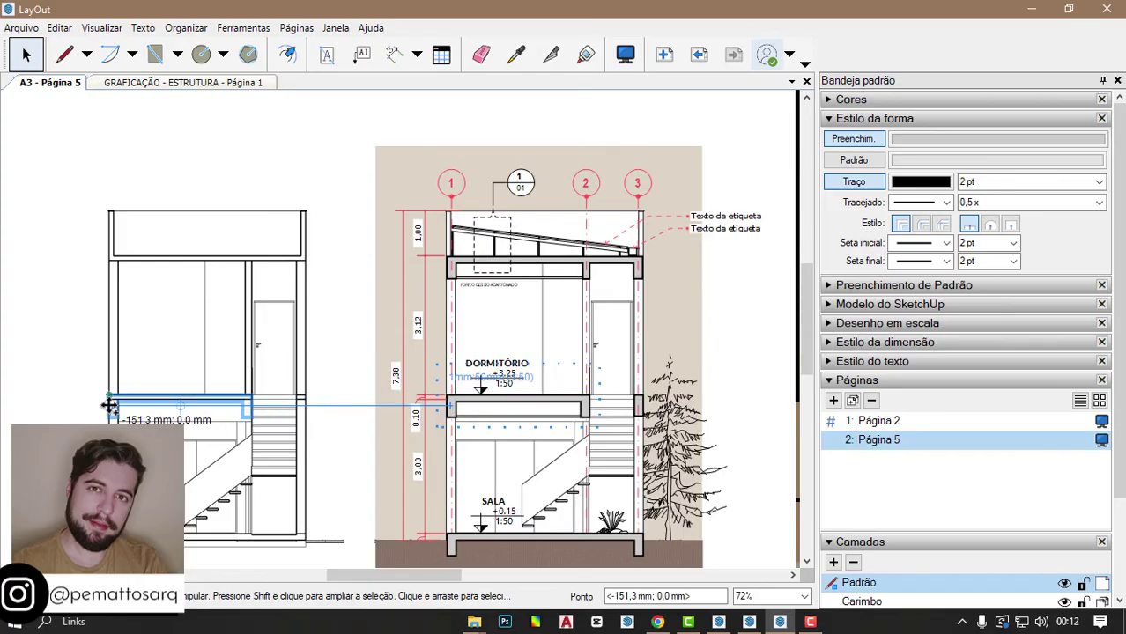
scroll(163, 423, "up", 1)
scroll(163, 414, "up", 1)
scroll(160, 387, "up", 1)
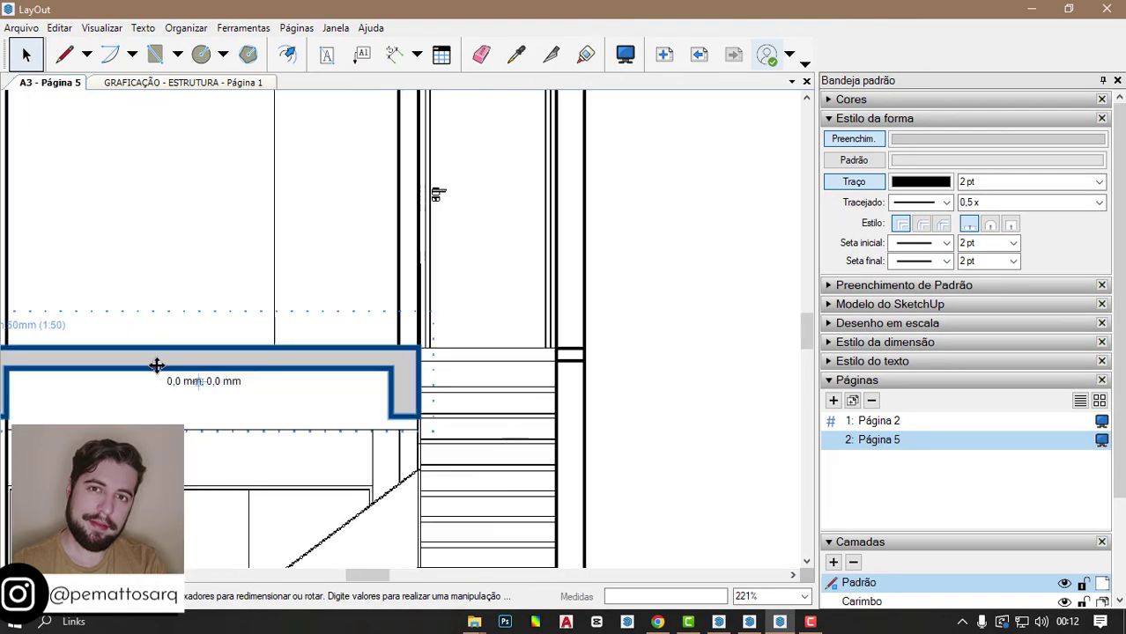
Edit the copied slab's points, pulling its right hooked end and raising both ends' bottom points.
key("l")
mouse_move(417, 351)
left_mouse_down()
mouse_move(250, 355)
mouse_move(256, 369)
mouse_move(313, 378)
mouse_move(464, 379)
left_mouse_up()
scroll(253, 388, "down", 1)
scroll(255, 388, "up", 1)
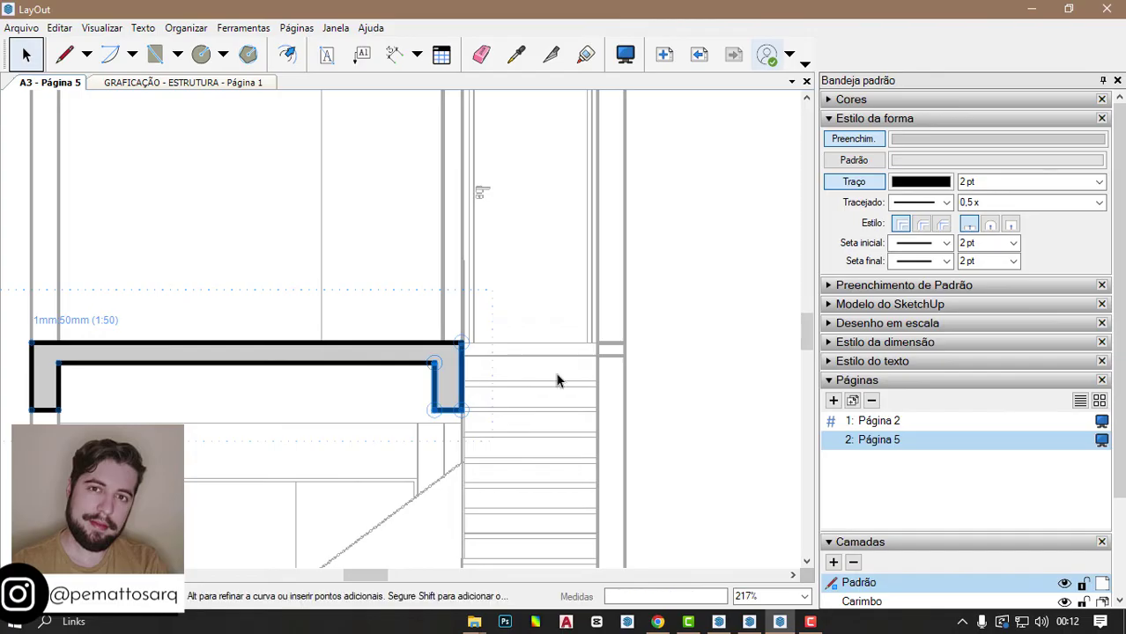
scroll(196, 410, "down", 2)
scroll(130, 402, "up", 3)
left_click_drag(72, 375, 654, 433)
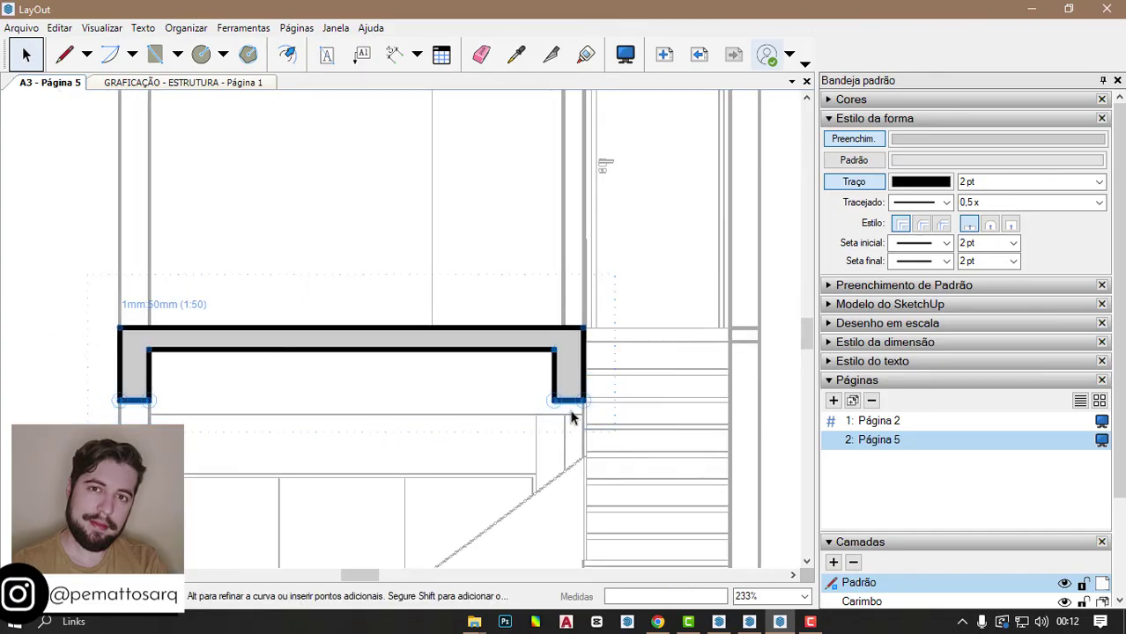
scroll(572, 405, "up", 3)
mouse_move(573, 395)
left_mouse_down()
mouse_move(572, 345)
mouse_move(569, 480)
left_mouse_up()
scroll(590, 382, "down", 2)
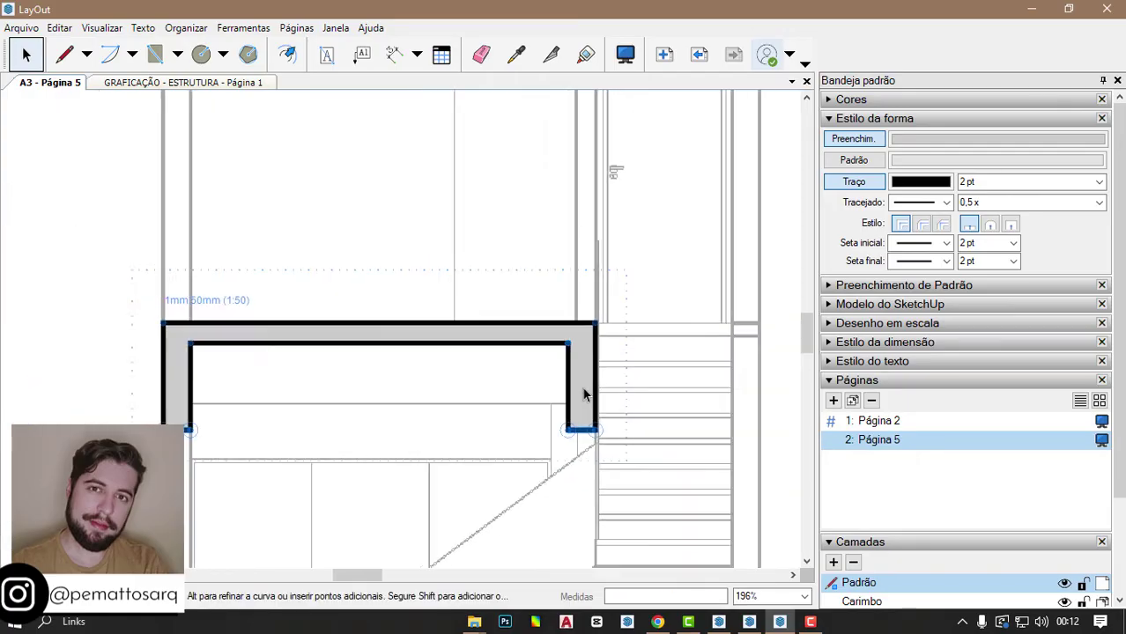
scroll(440, 414, "down", 2)
scroll(176, 414, "down", 2)
scroll(264, 401, "down", 2)
scroll(434, 419, "up", 1)
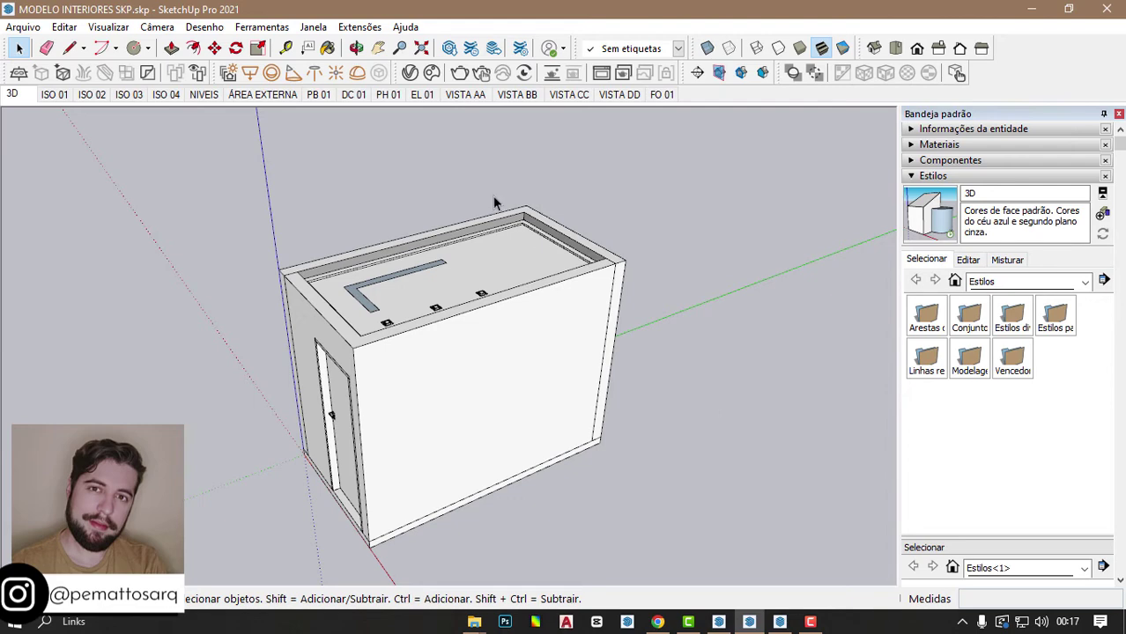
Browse the VISTA AA–DD, ISO 03, PB 01 and DC 01 scenes.
left_click(465, 94)
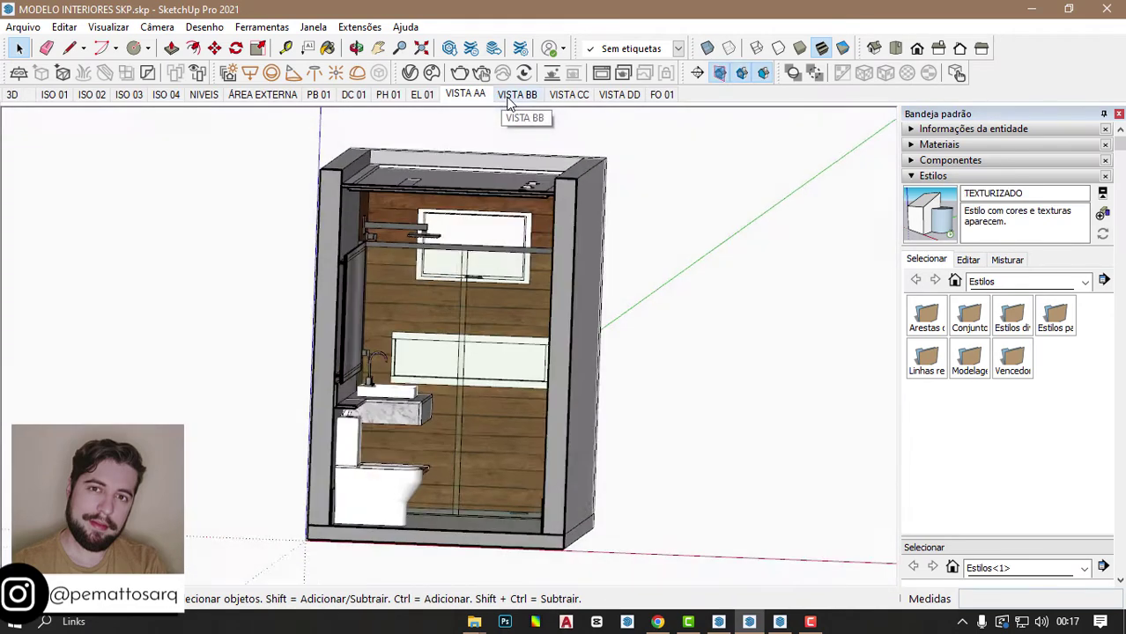
left_click(509, 97)
left_click(562, 96)
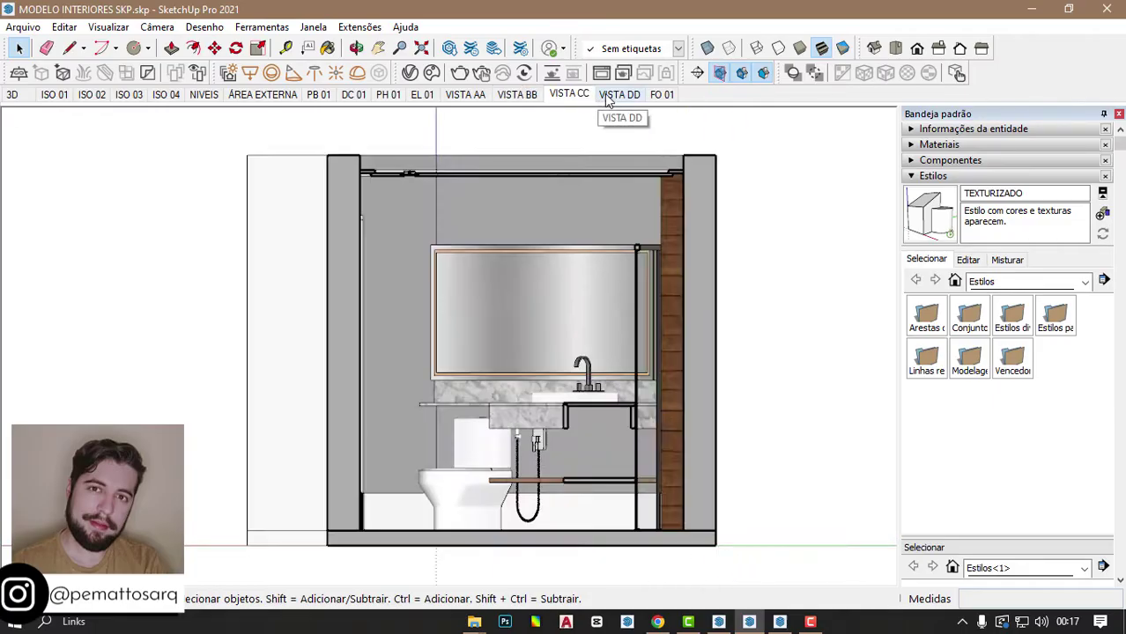
left_click(606, 96)
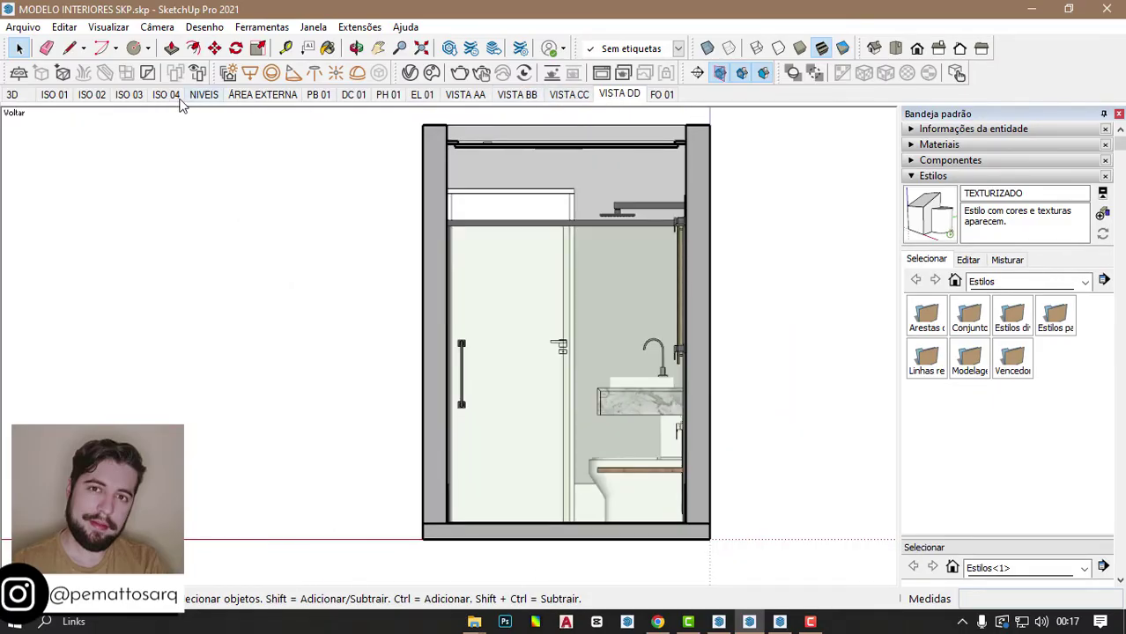
left_click(138, 99)
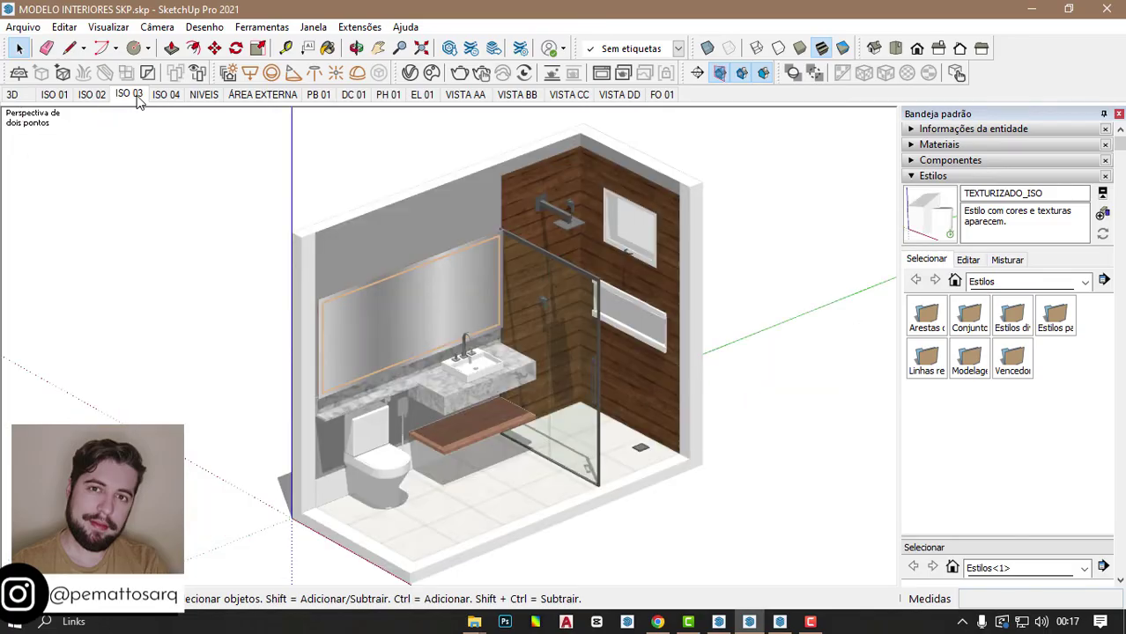
left_click(320, 97)
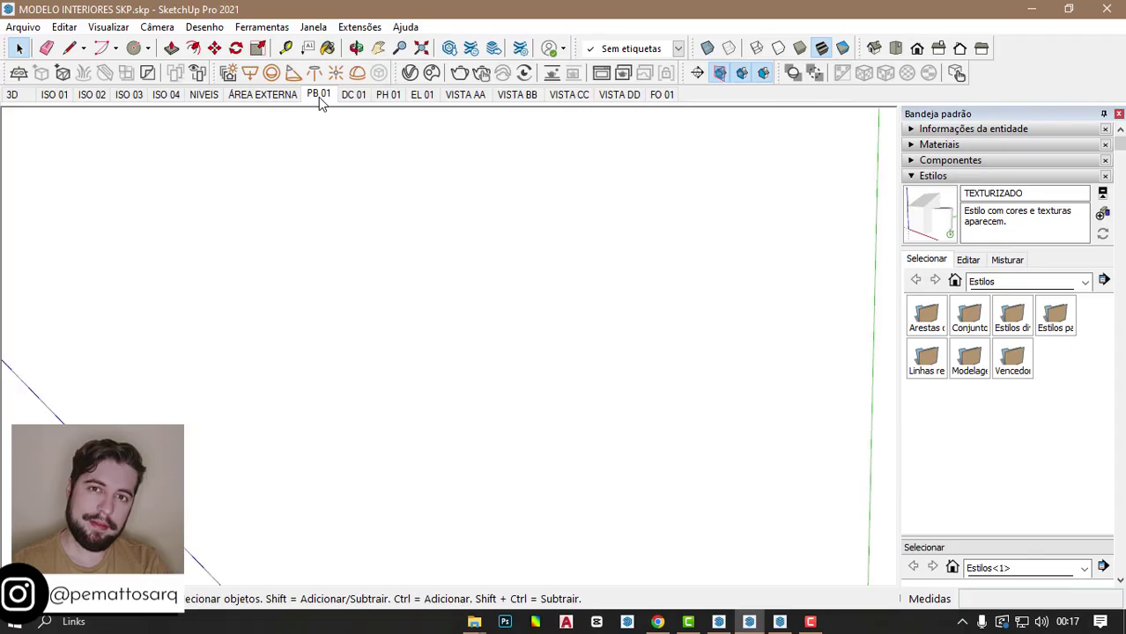
left_click(346, 104)
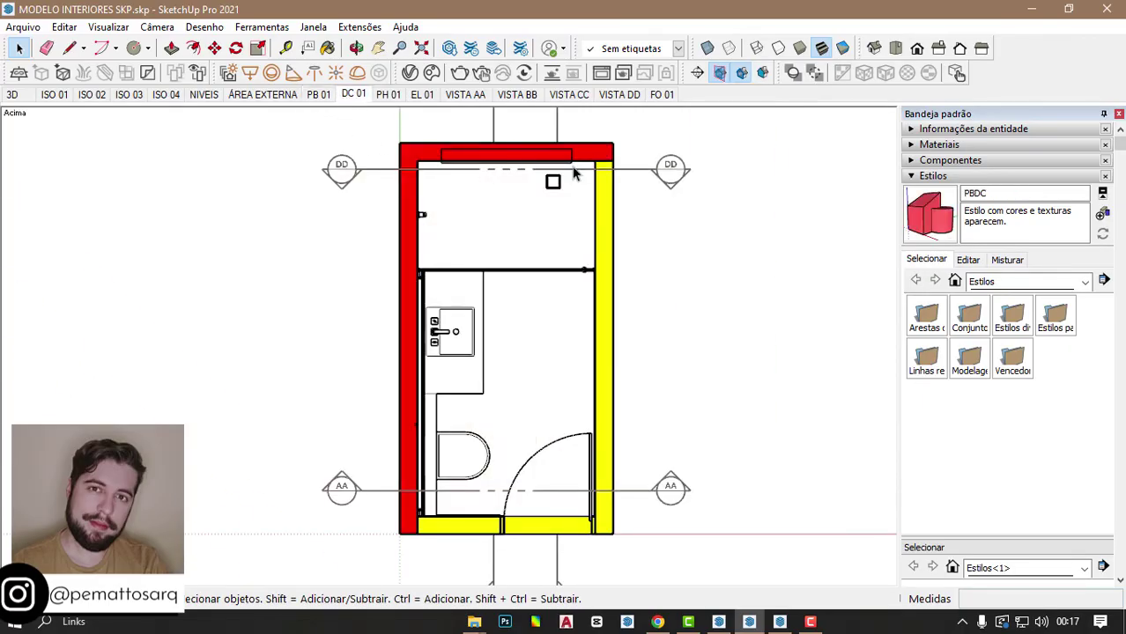
Switch to the 3D scene and select the bathroom box.
middle_click_drag(588, 259, 608, 282)
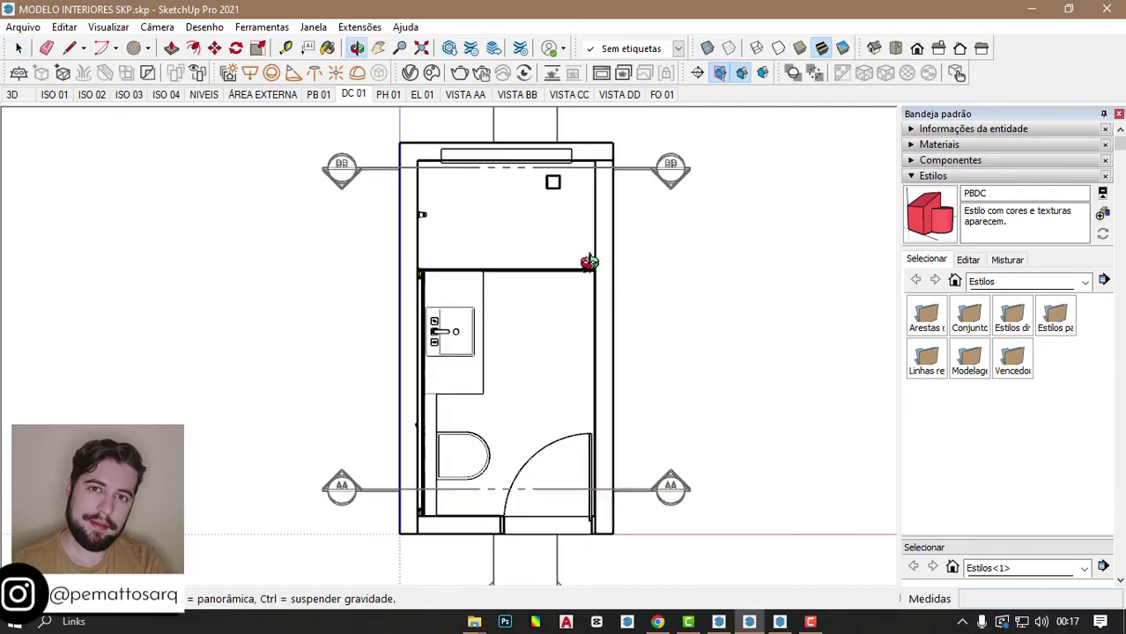
left_click(12, 94)
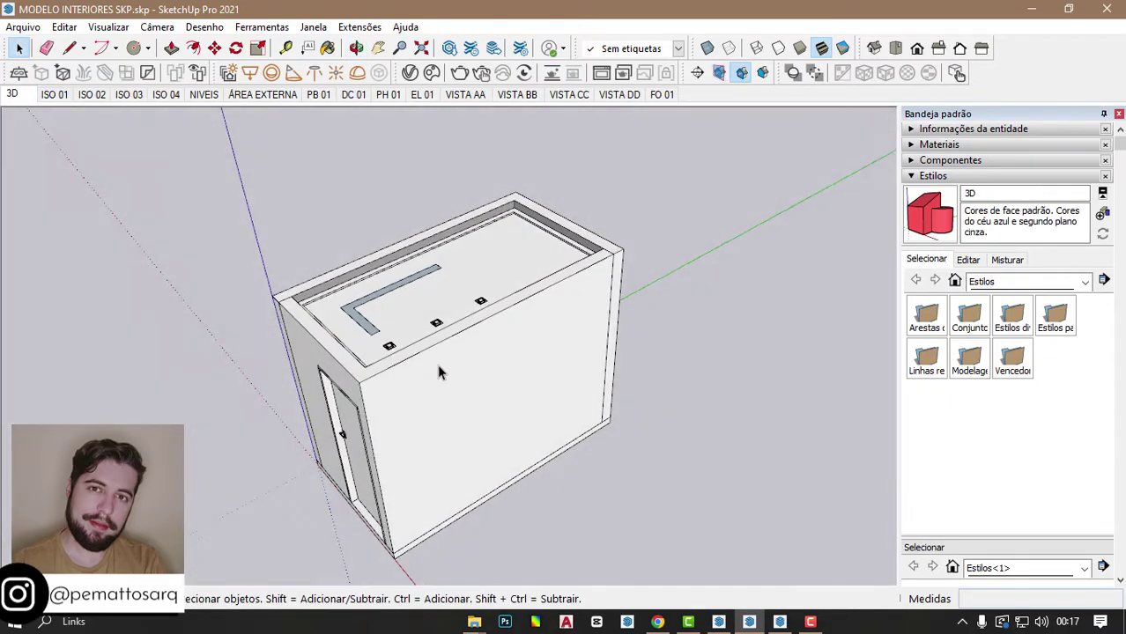
left_click(431, 368)
Review the tag list, then move through the DC 01 scene to the EL 01 electrical plan.
left_click(676, 50)
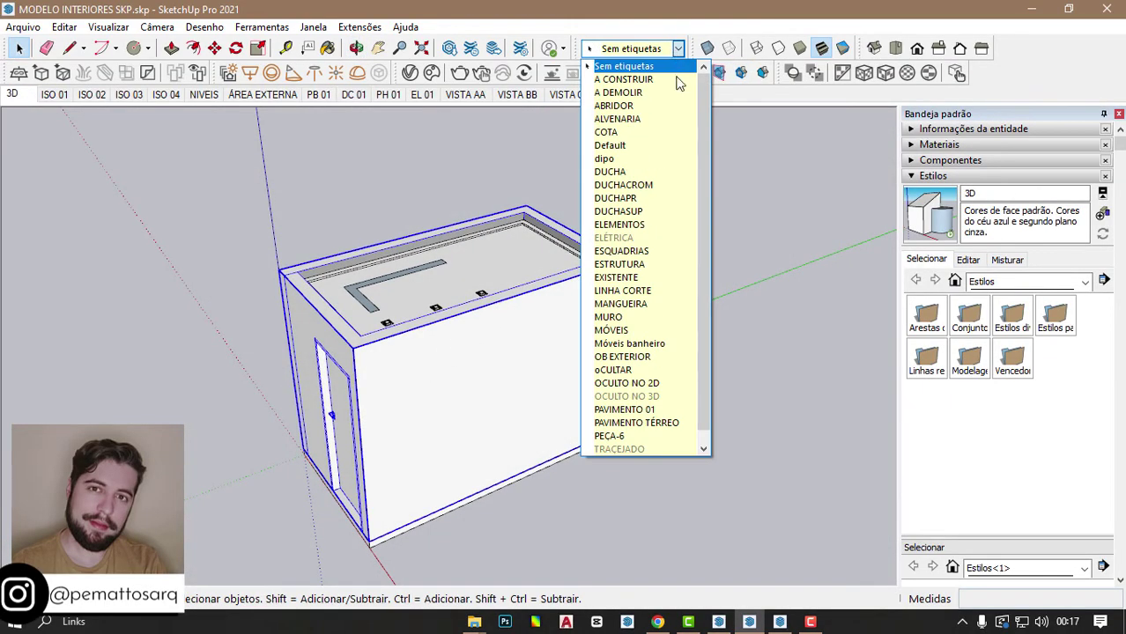
scroll(700, 372, "down", 1)
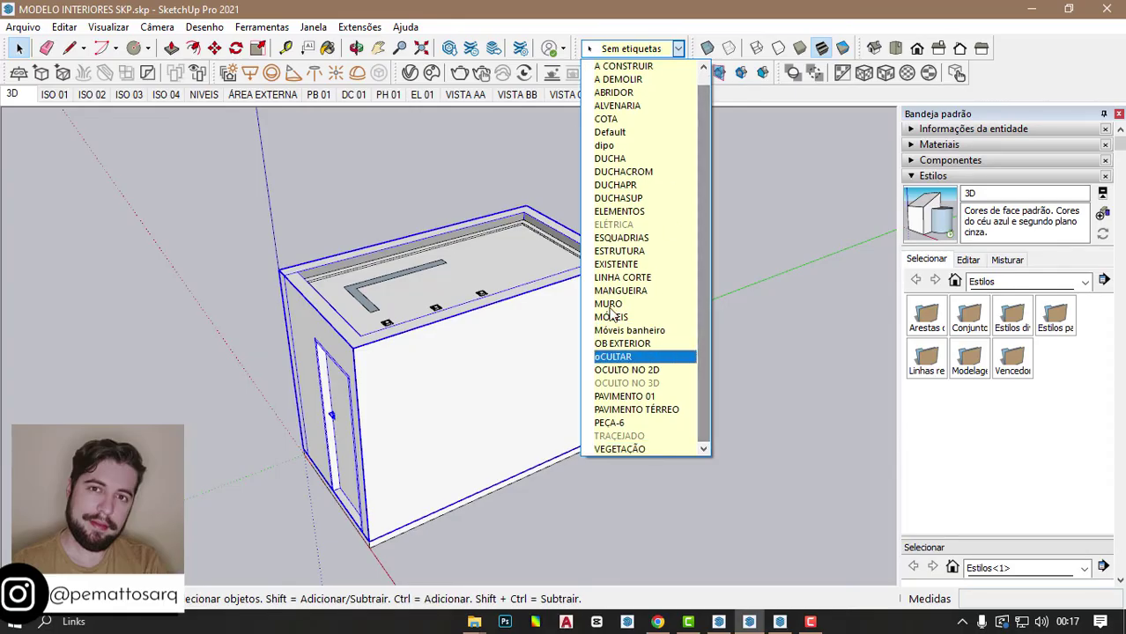
left_click(352, 95)
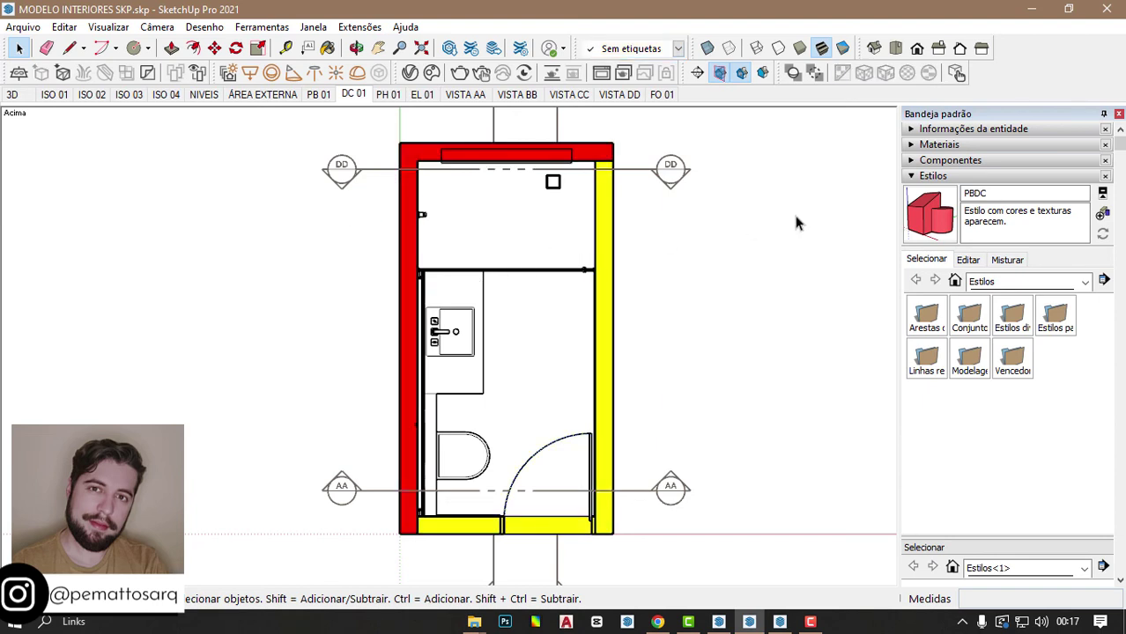
left_click(423, 95)
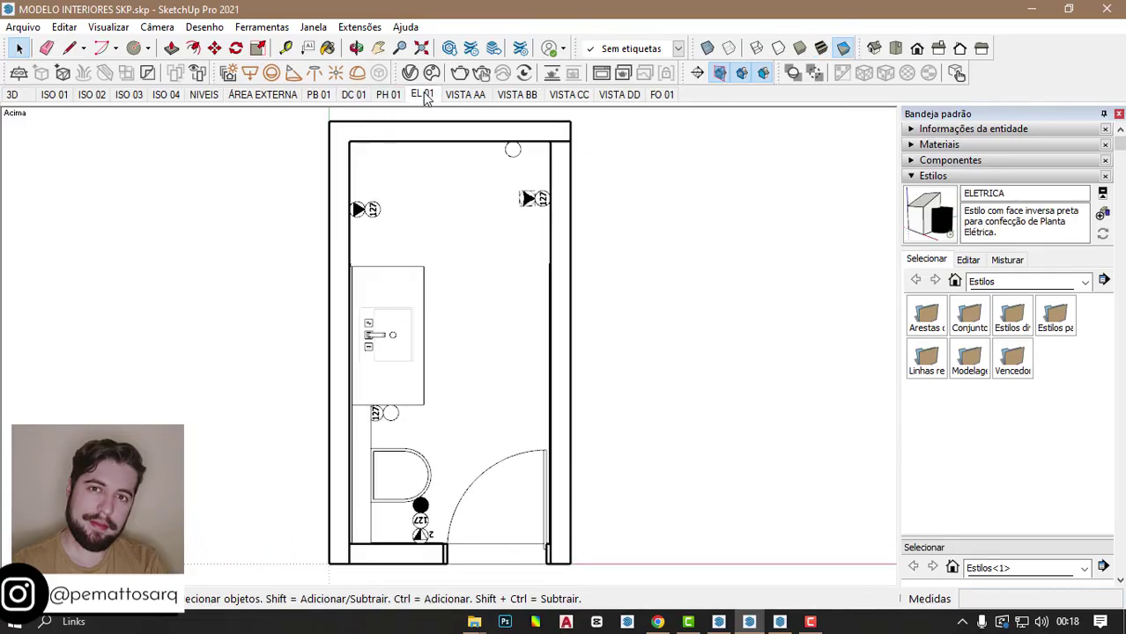
Select the four outlets to confirm their ELÉTRICA tag, then go to the FO 01 scene.
left_click(357, 210)
left_click(423, 518)
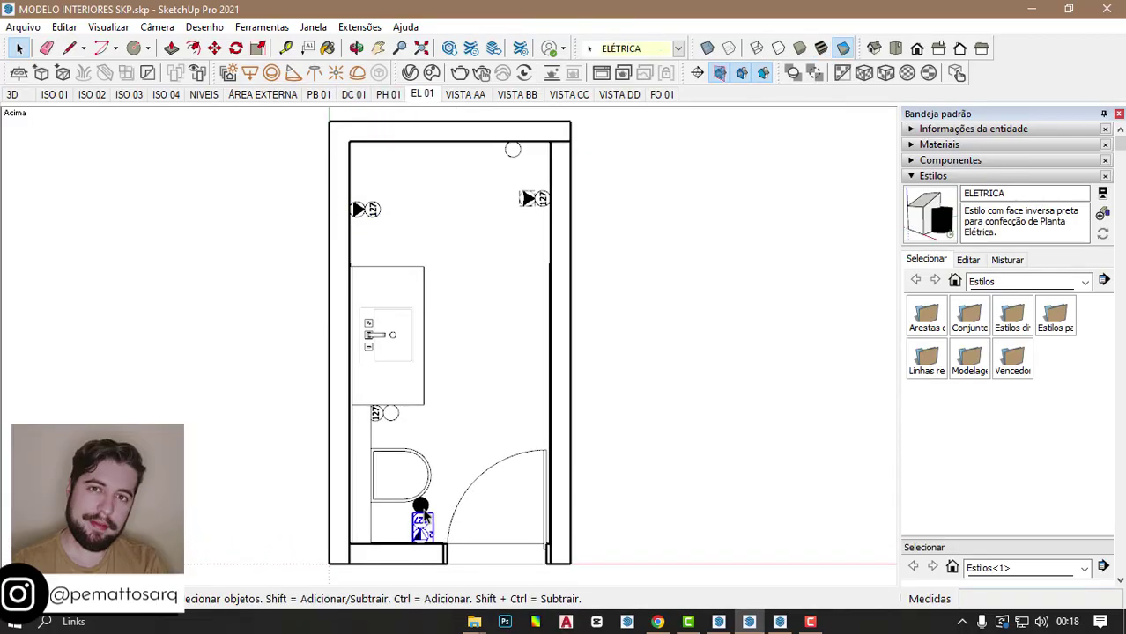
left_click(539, 201)
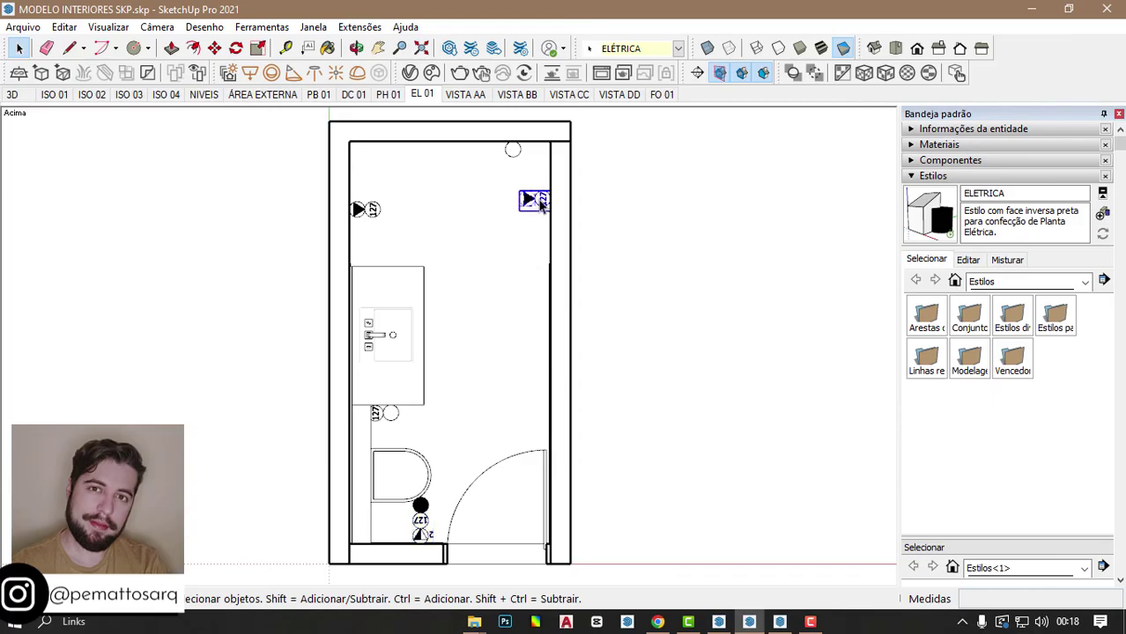
left_click(379, 414)
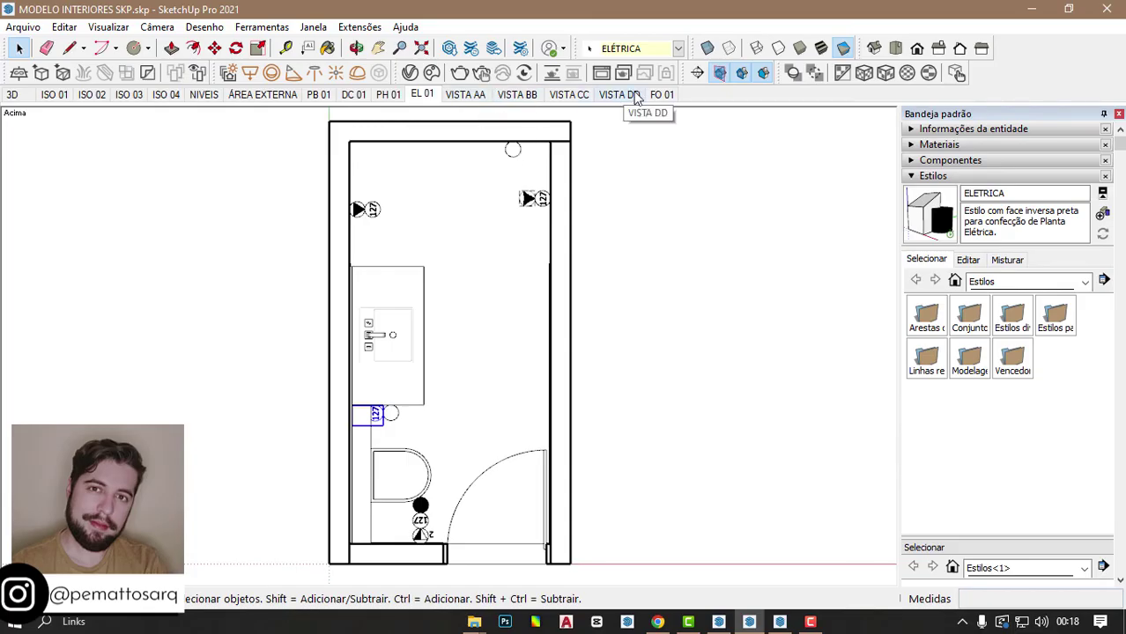
left_click(659, 97)
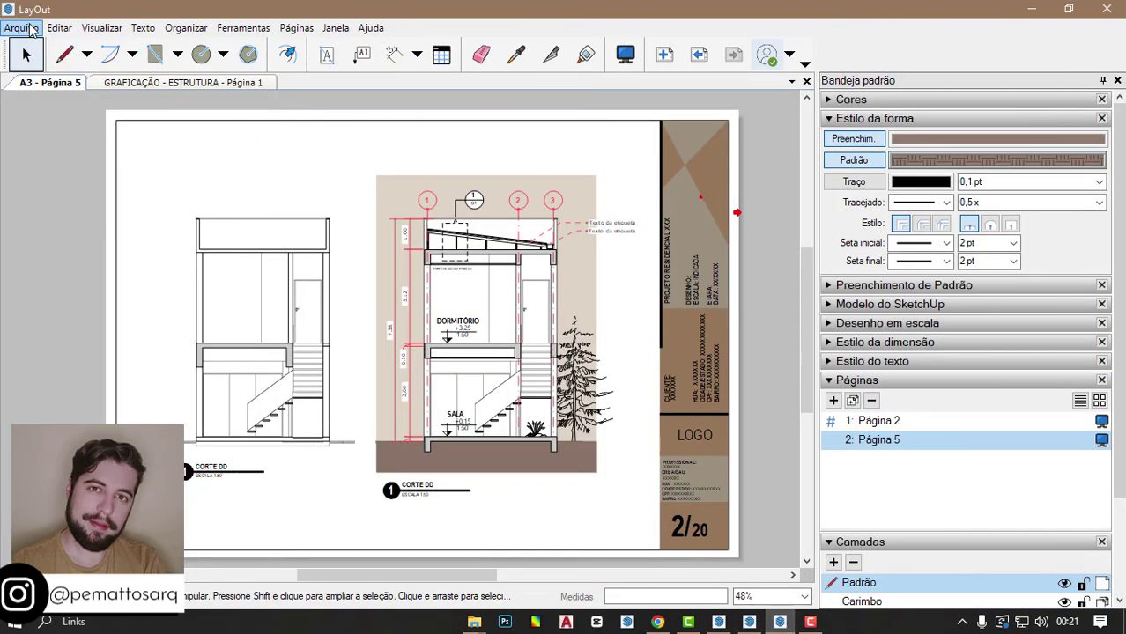
Send modelo.skp to LayOut and start a new document from the MODELO 10X30 A3 template.
left_click(21, 27)
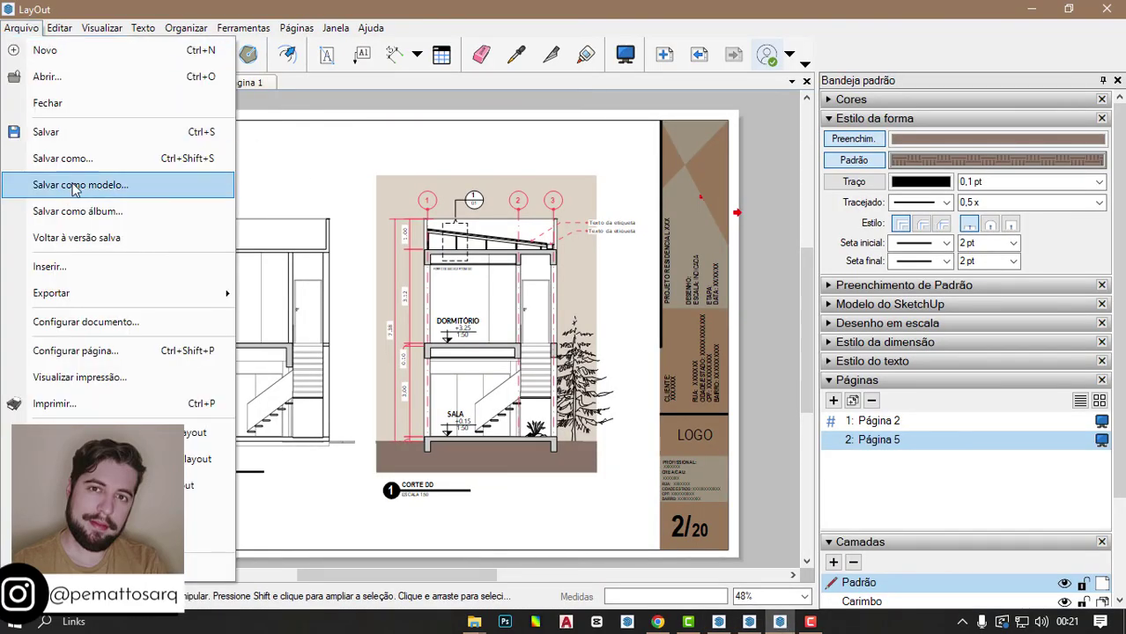
left_click(747, 624)
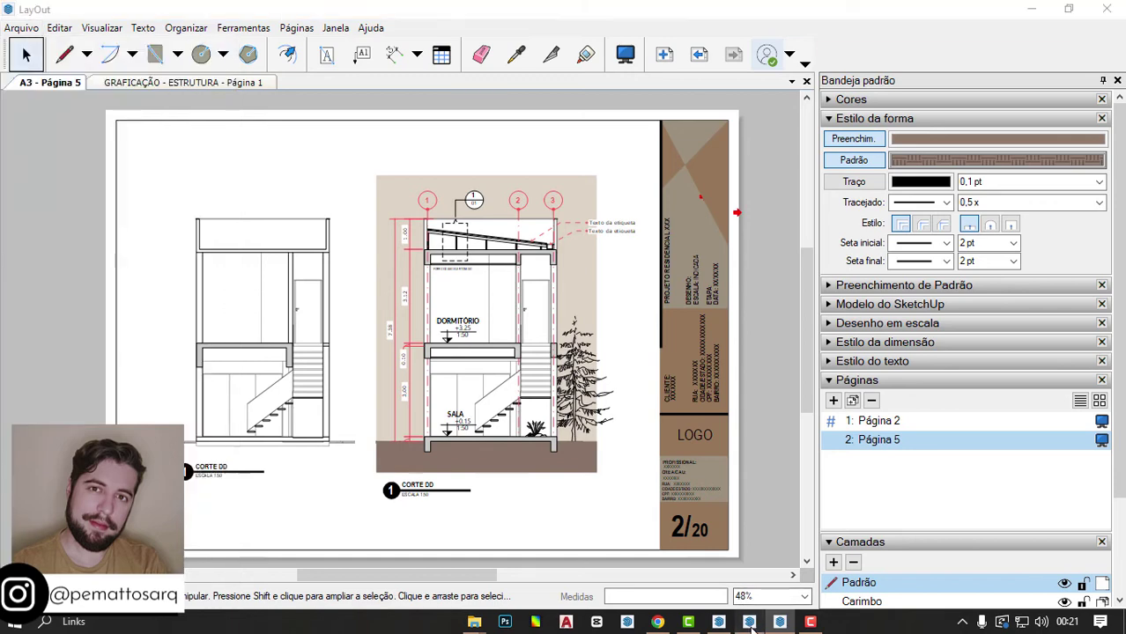
left_click(720, 624)
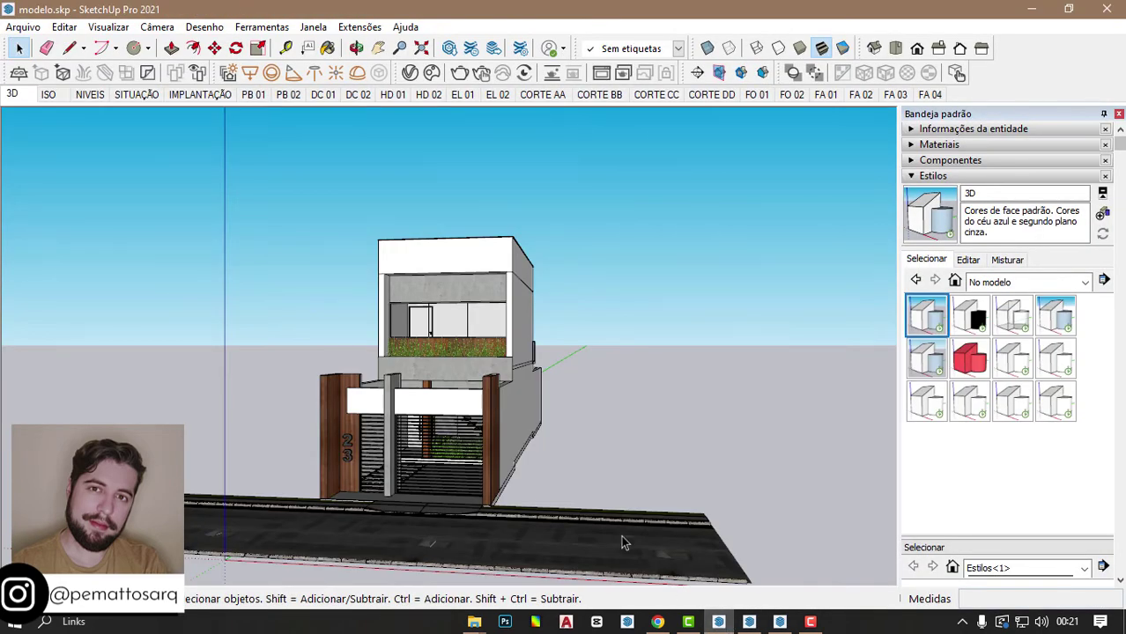
left_click(495, 53)
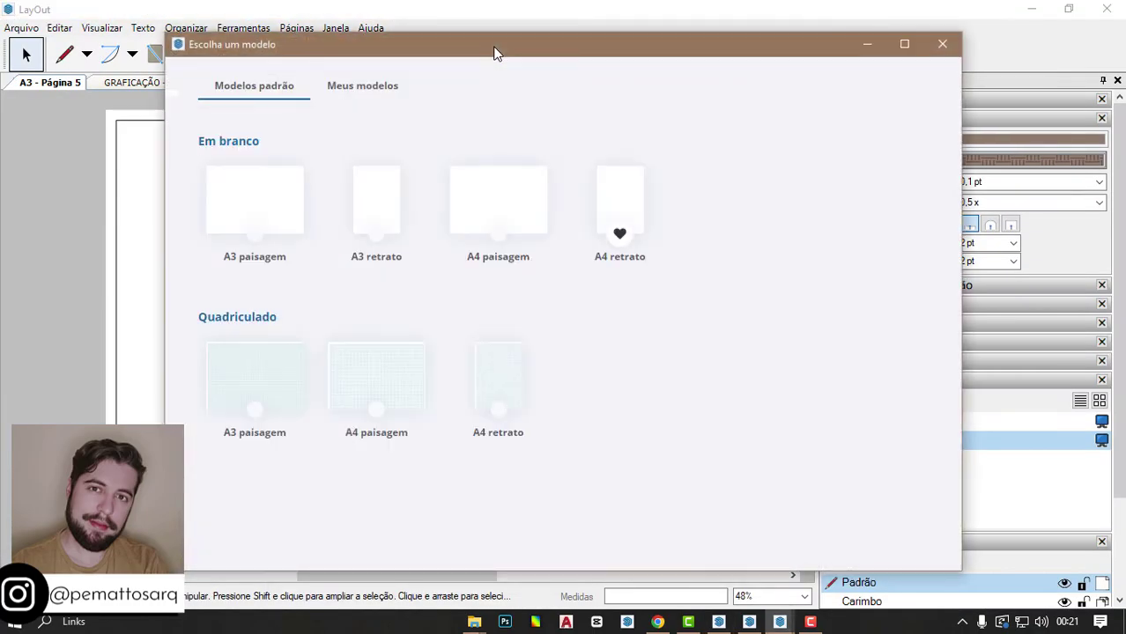
left_click(358, 93)
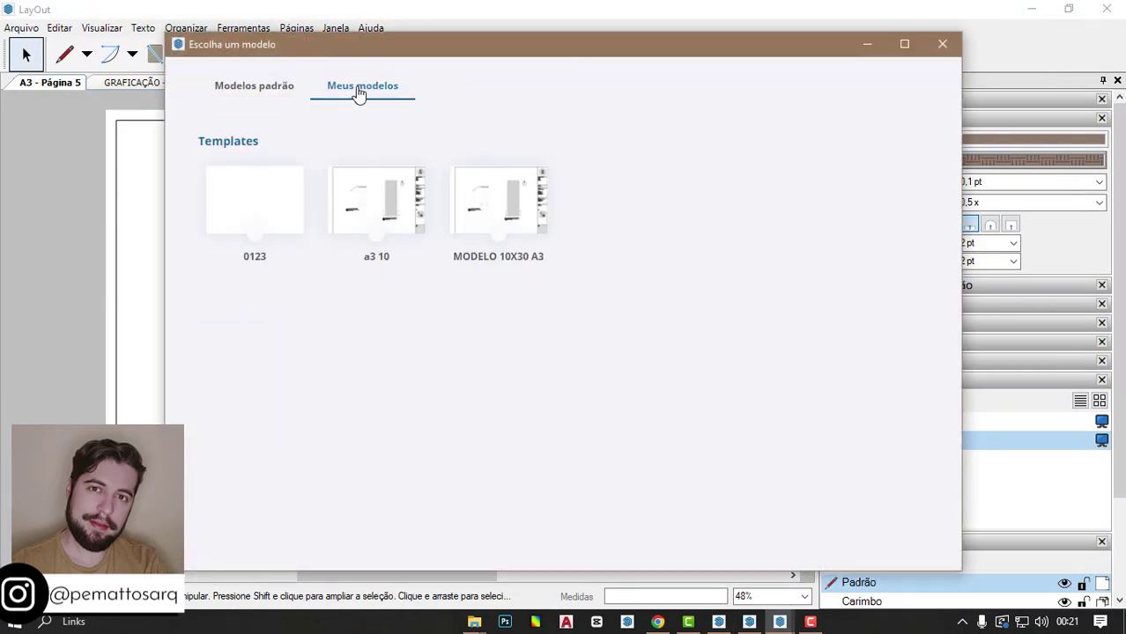
double_click(499, 208)
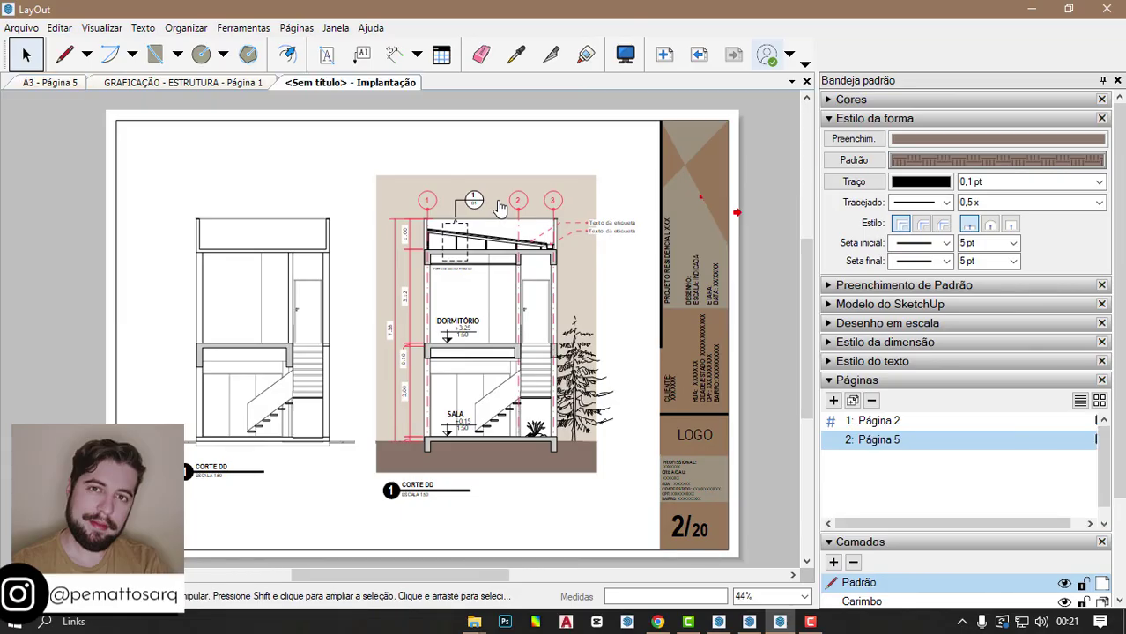
Zoom over the Implantação sheet, then page three sheets forward and two back.
scroll(548, 235, "up", 1)
scroll(486, 373, "up", 3)
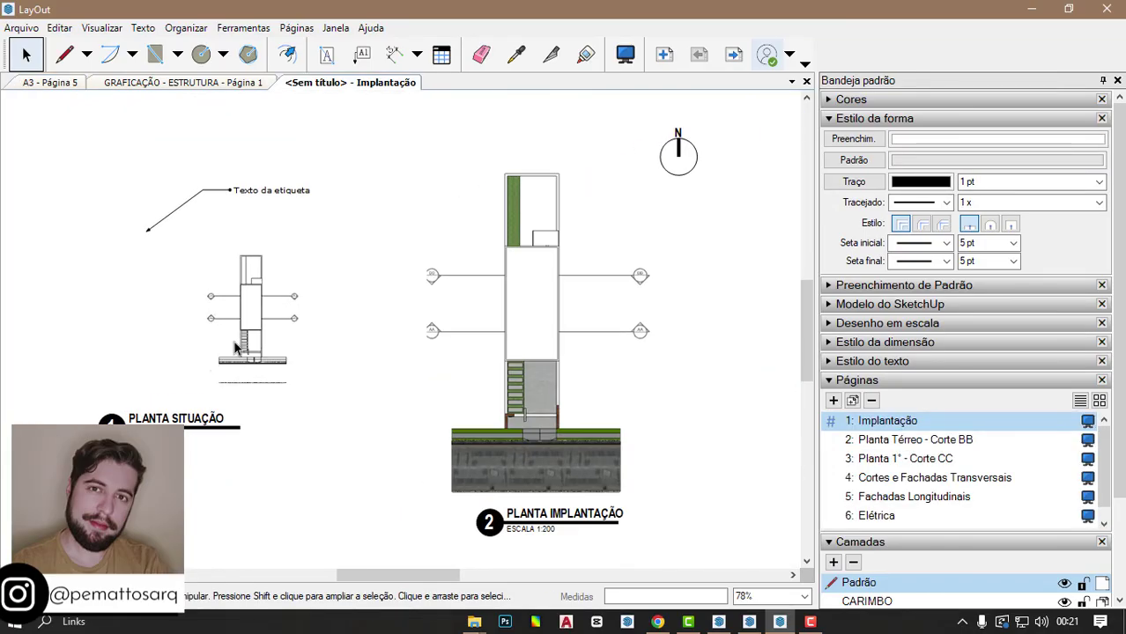
scroll(236, 348, "up", 1)
scroll(327, 319, "down", 2)
scroll(327, 320, "down", 1)
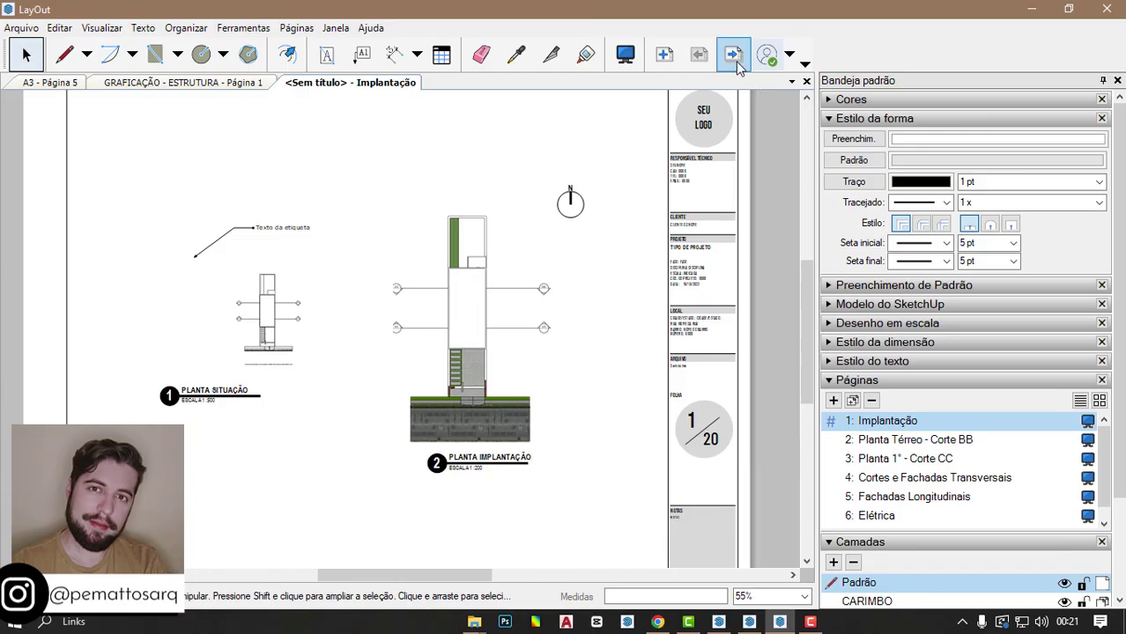
left_click(737, 63)
left_click(736, 63)
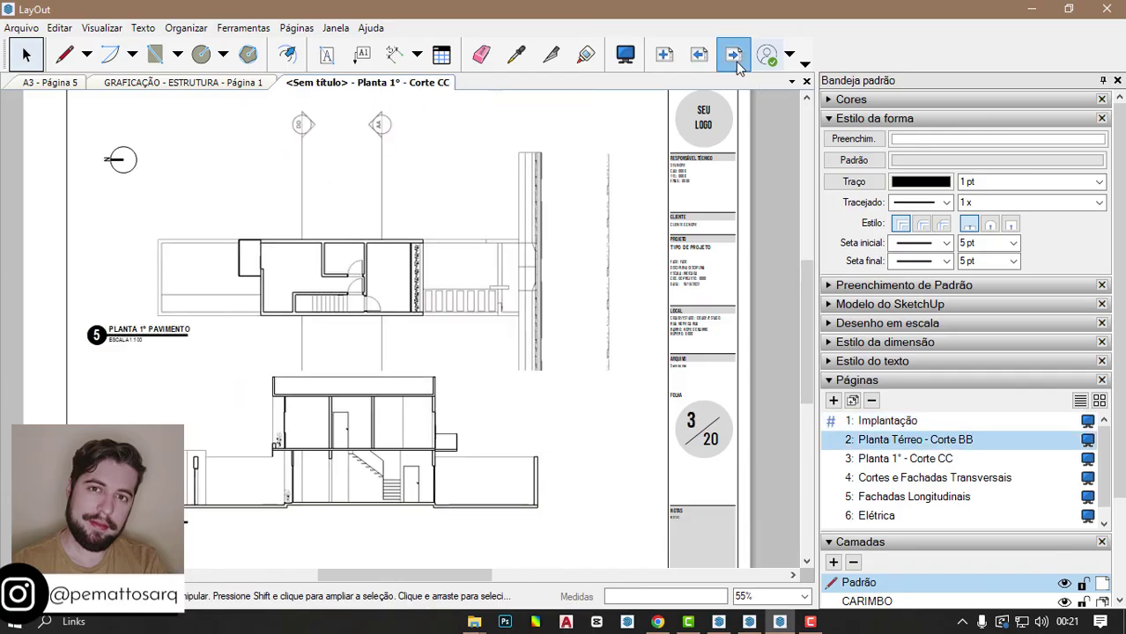
left_click(736, 63)
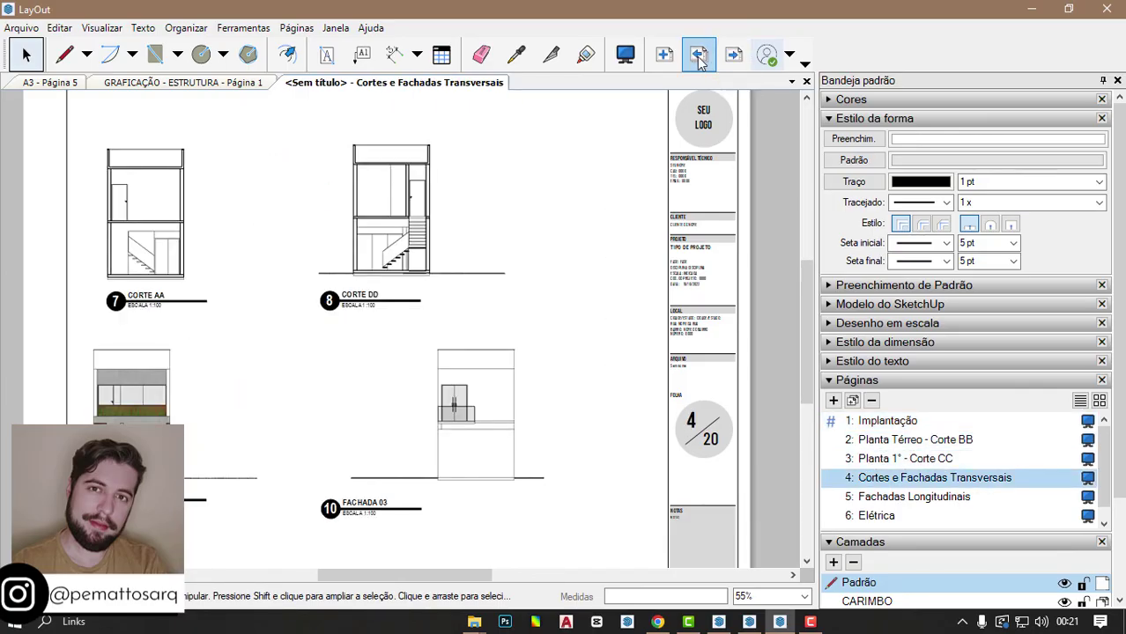
left_click(698, 56)
left_click(699, 57)
Zoom in on the current sheet's details and return to the Implantação page.
scroll(335, 157, "up", 1)
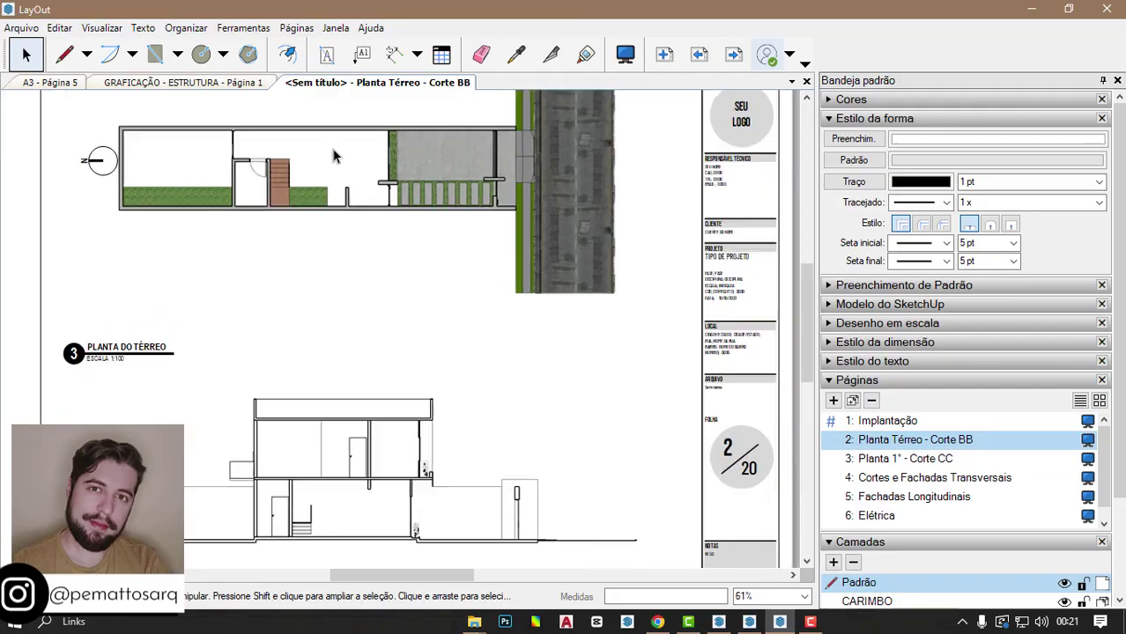
scroll(412, 389, "up", 1)
scroll(458, 317, "down", 1)
scroll(516, 259, "up", 1)
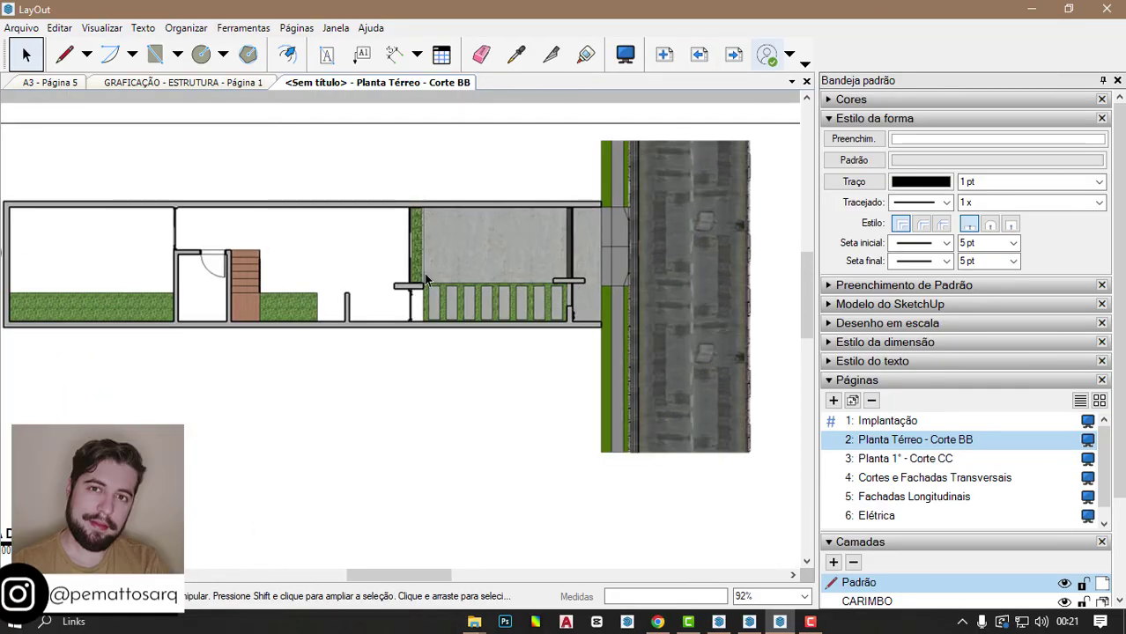
scroll(452, 249, "down", 1)
scroll(511, 282, "down", 1)
scroll(573, 309, "up", 1)
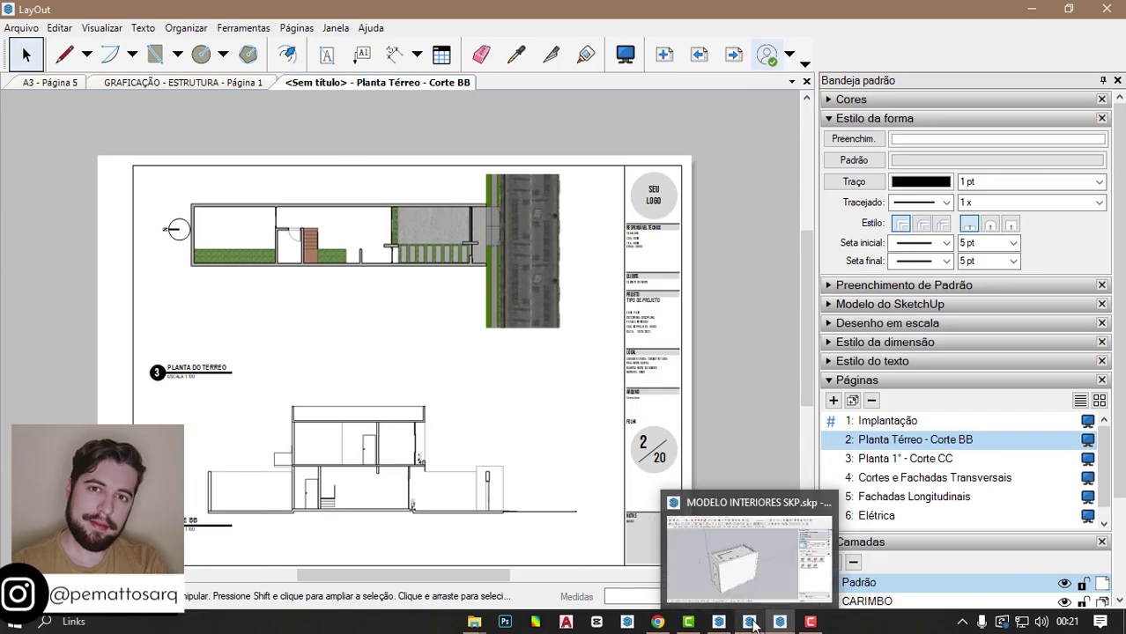
left_click(692, 56)
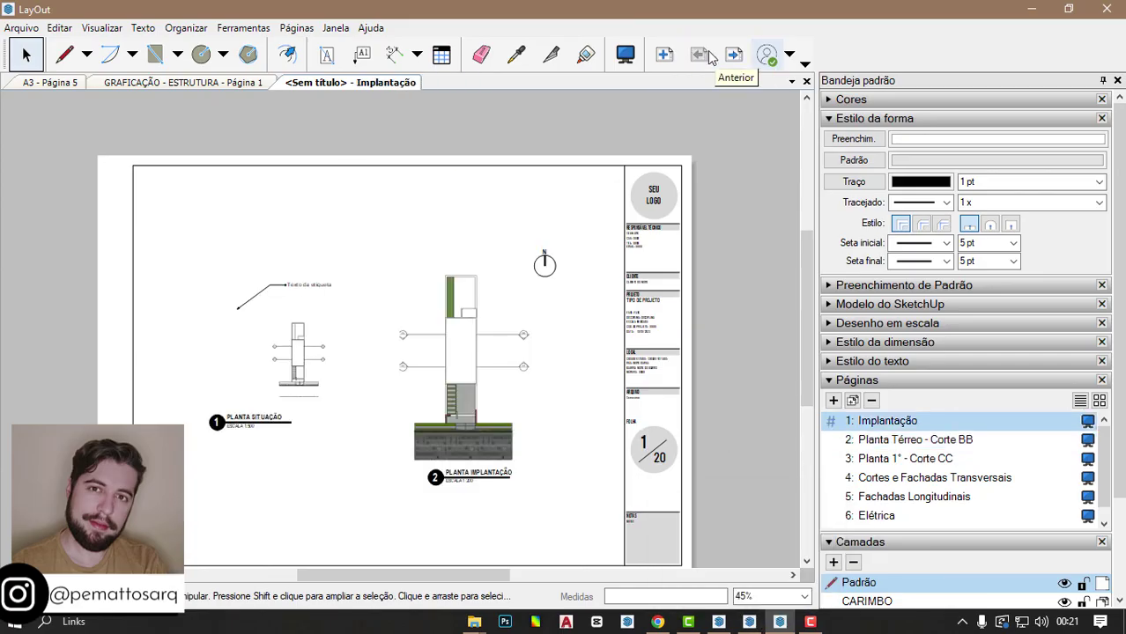
Page six sheets forward toward Forro, then back to the first page, Implantação.
left_click(735, 57)
left_click(735, 56)
left_click(734, 57)
left_click(735, 57)
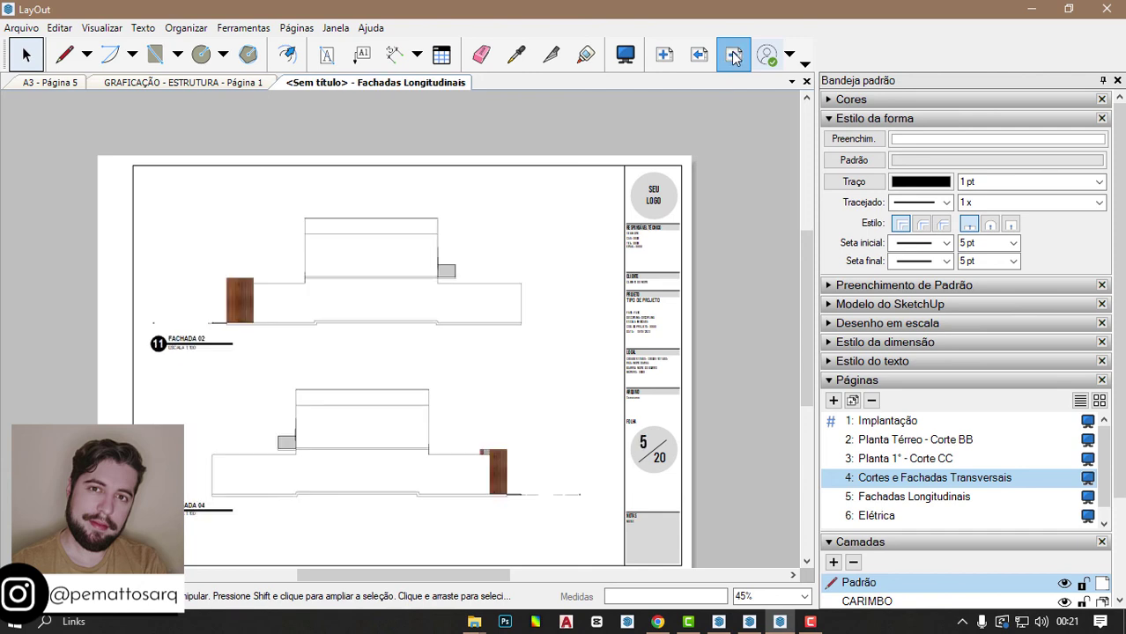
left_click(735, 57)
left_click(734, 56)
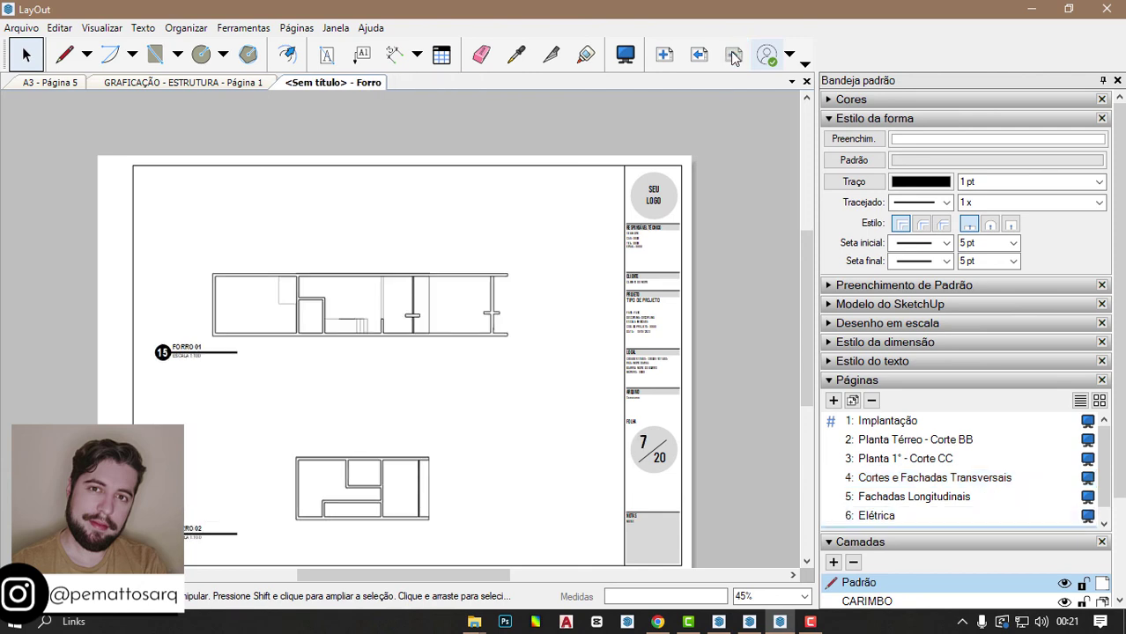
left_click(698, 55)
left_click(699, 55)
left_click(699, 55)
left_click(699, 56)
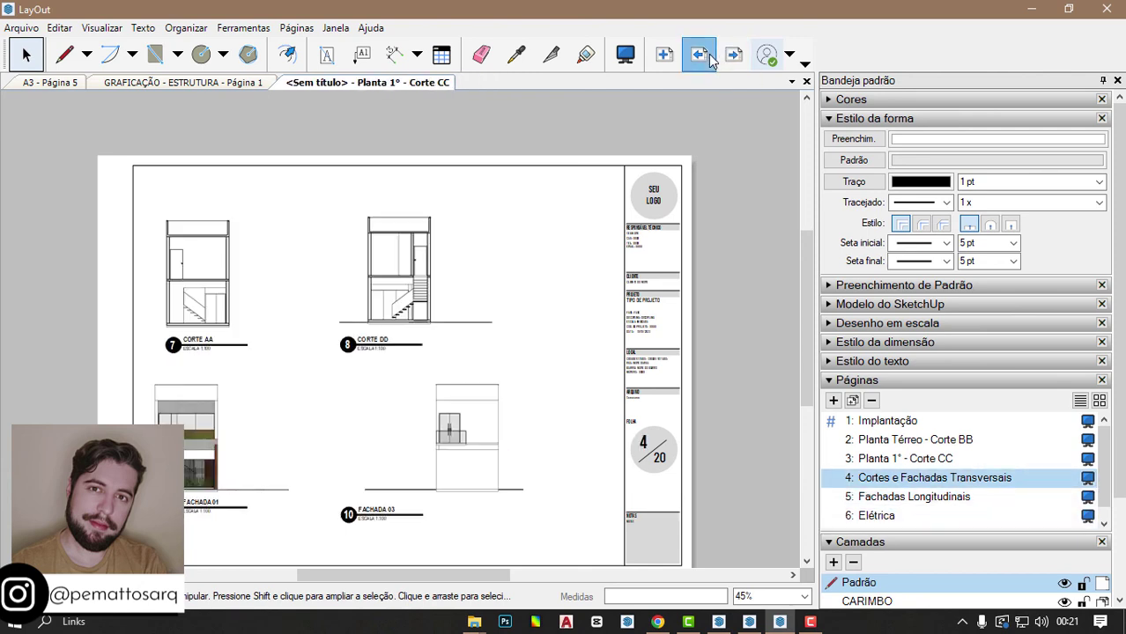
left_click(709, 55)
left_click(709, 55)
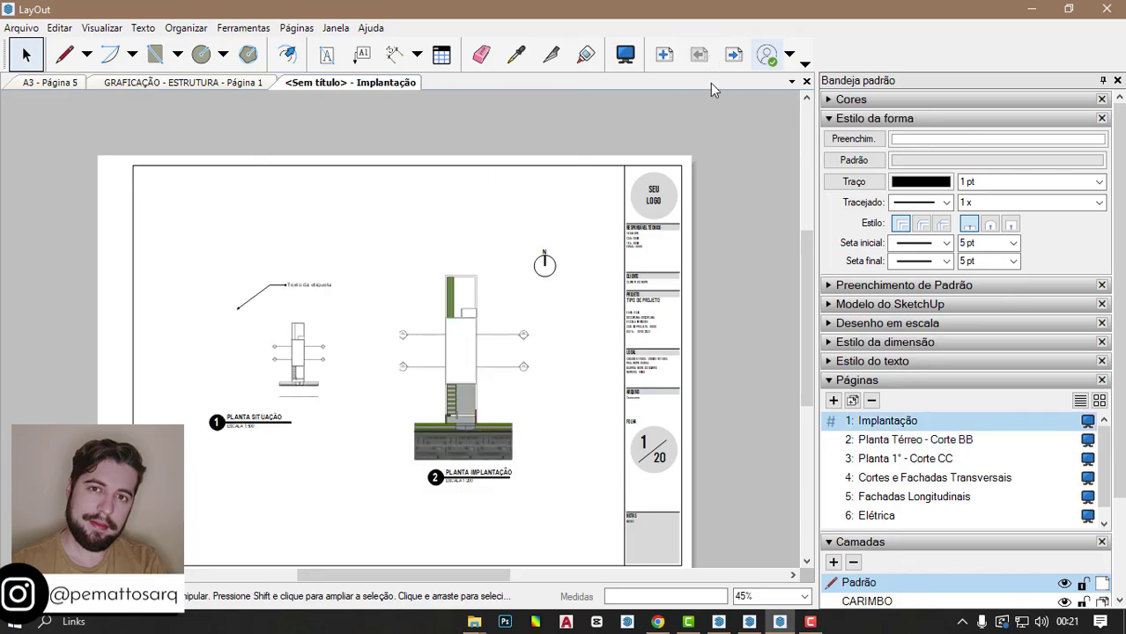